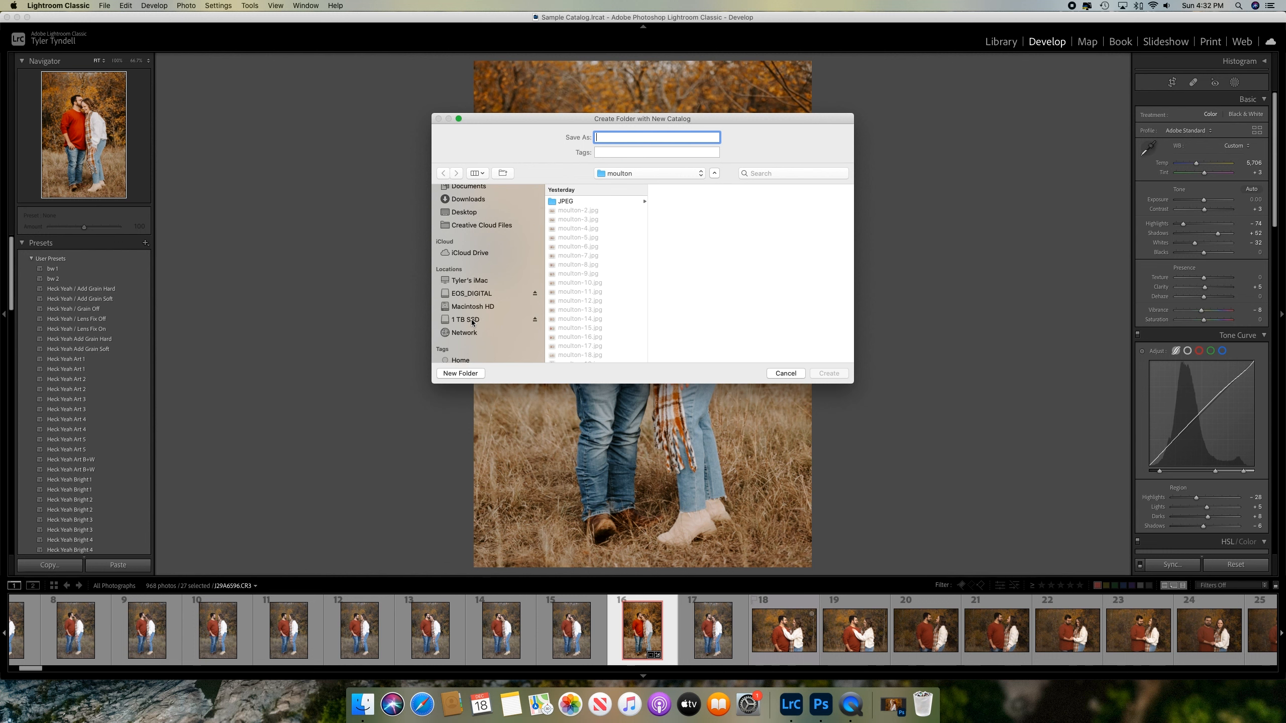
Create a folder on the 1 TB SSD named with the client's name followed by "Proposal", and copy that name
click(472, 321)
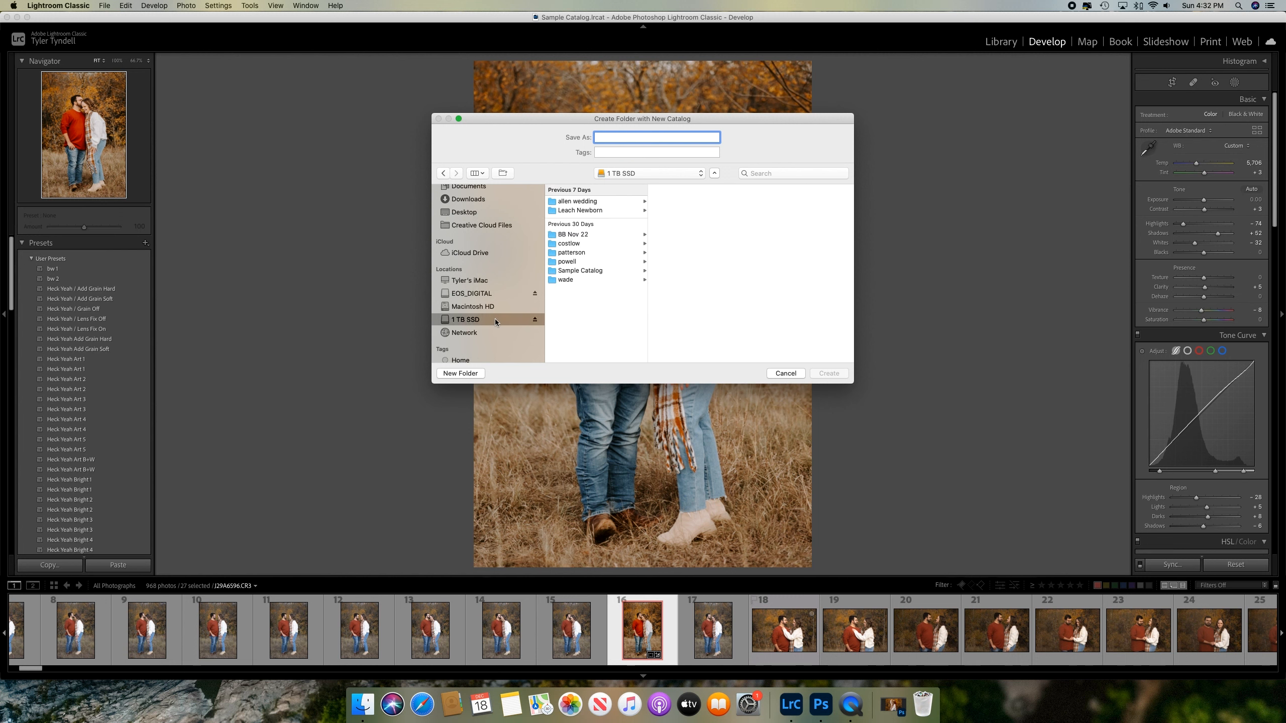
click(590, 306)
click(460, 373)
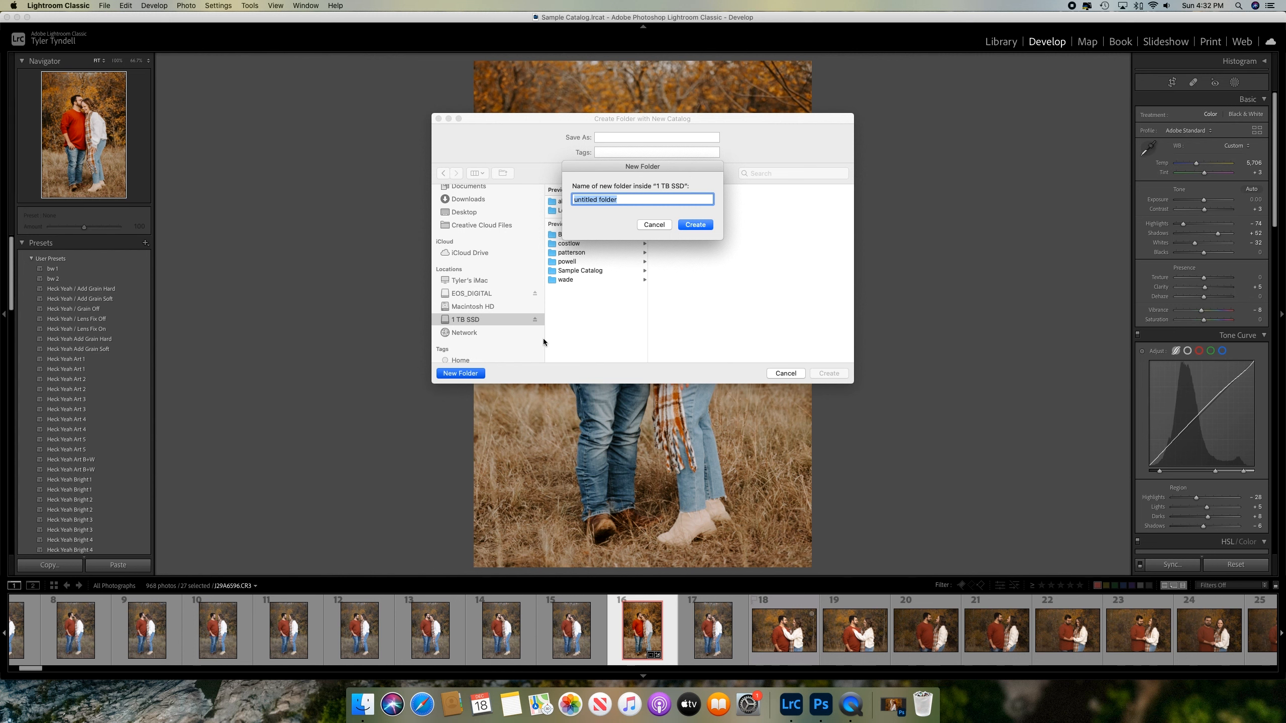
text(Faraz Proposal)
triple_click(622, 198)
key(super+c)
click(705, 226)
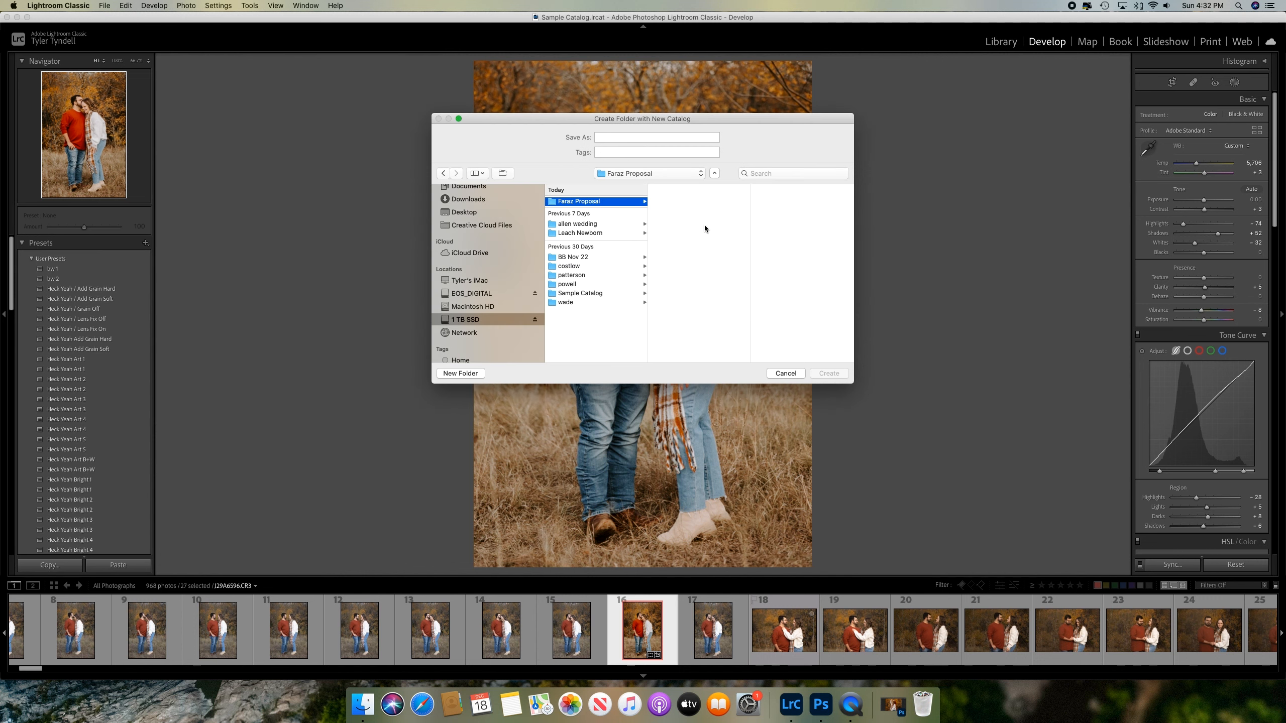
Create the new catalog inside the client's Proposal folder under the same name, skipping the backup of the current catalog this time
click(633, 138)
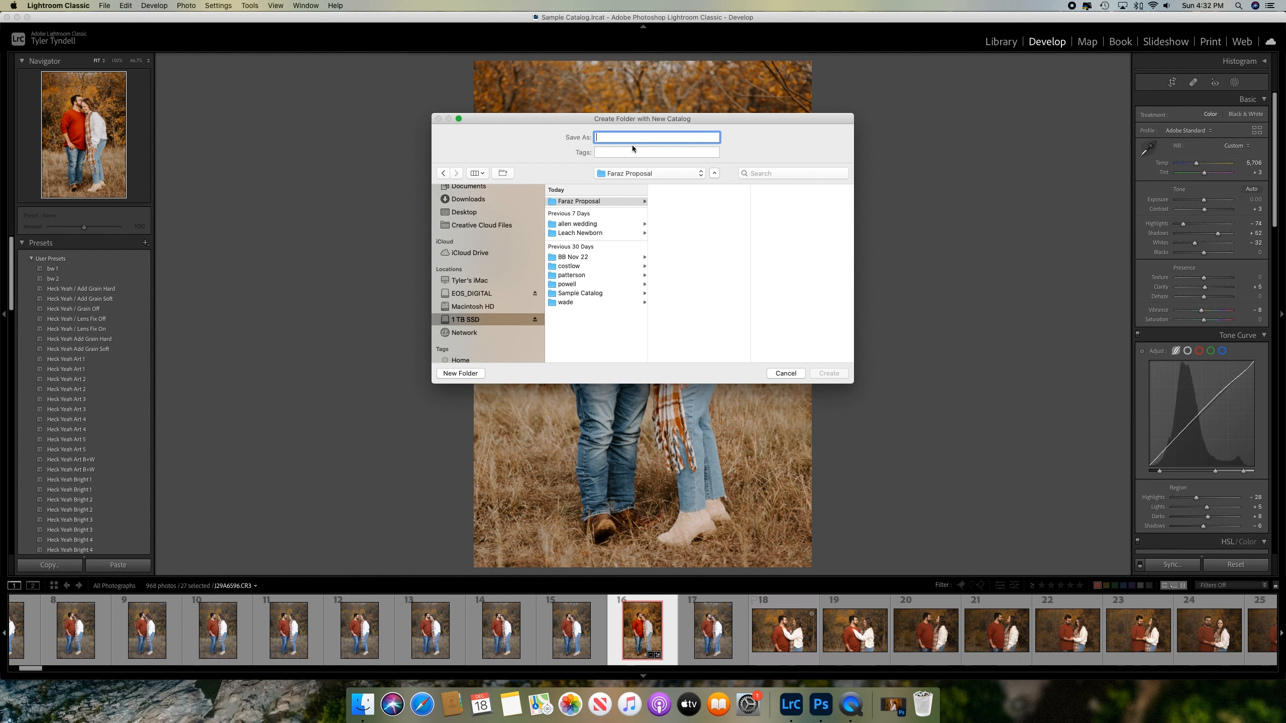
key(super+v)
click(829, 376)
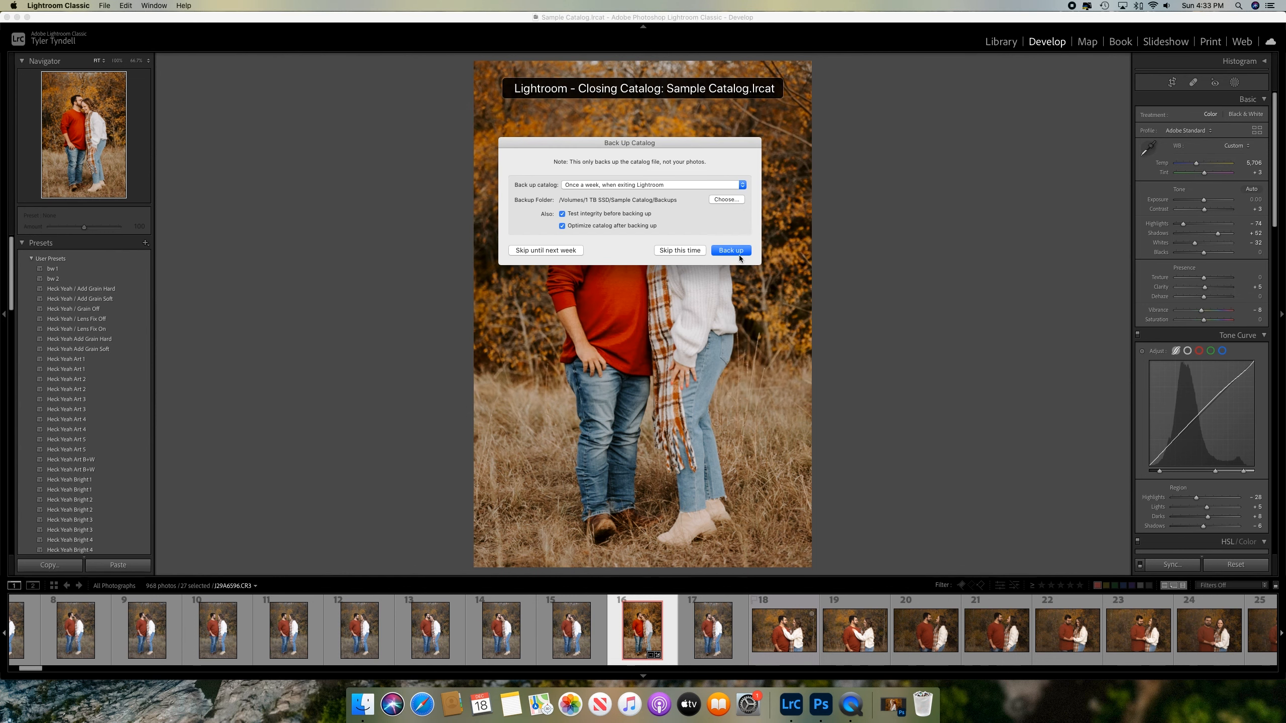
click(680, 251)
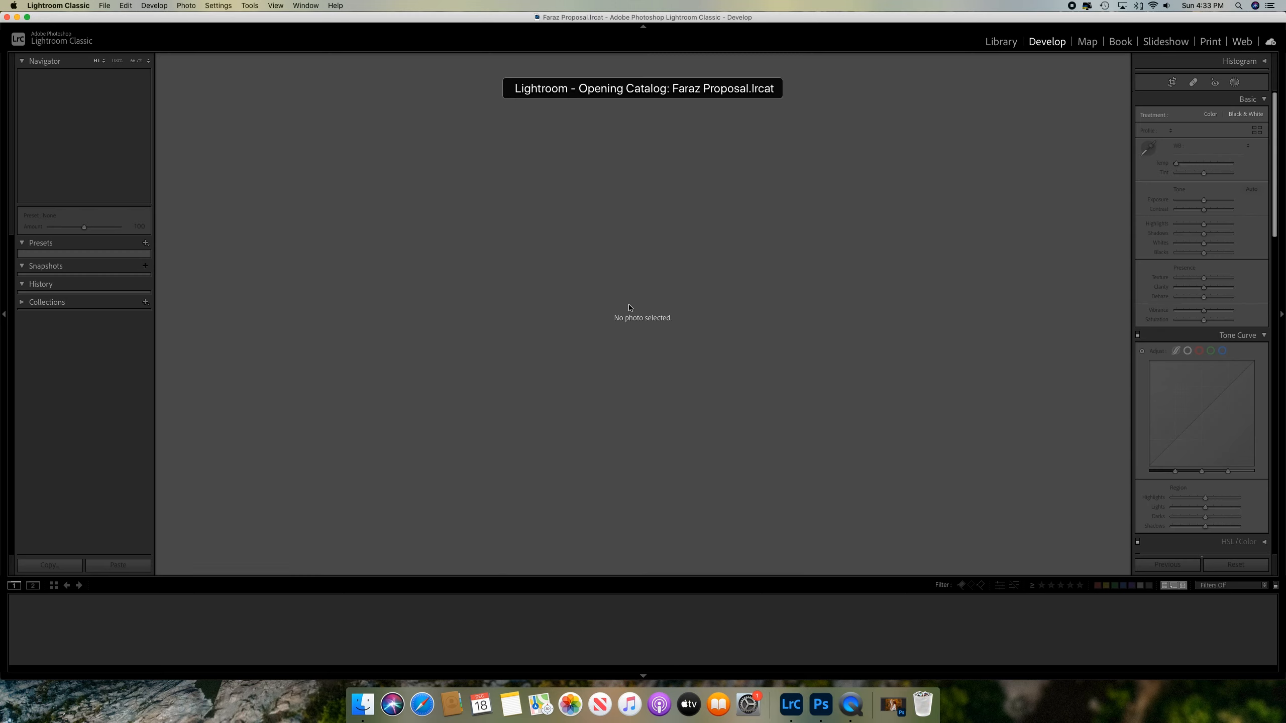
Start a photo import from the EOS_DIGITAL card, dismiss the missing-destination notice, and exclude all photos from the import
click(105, 5)
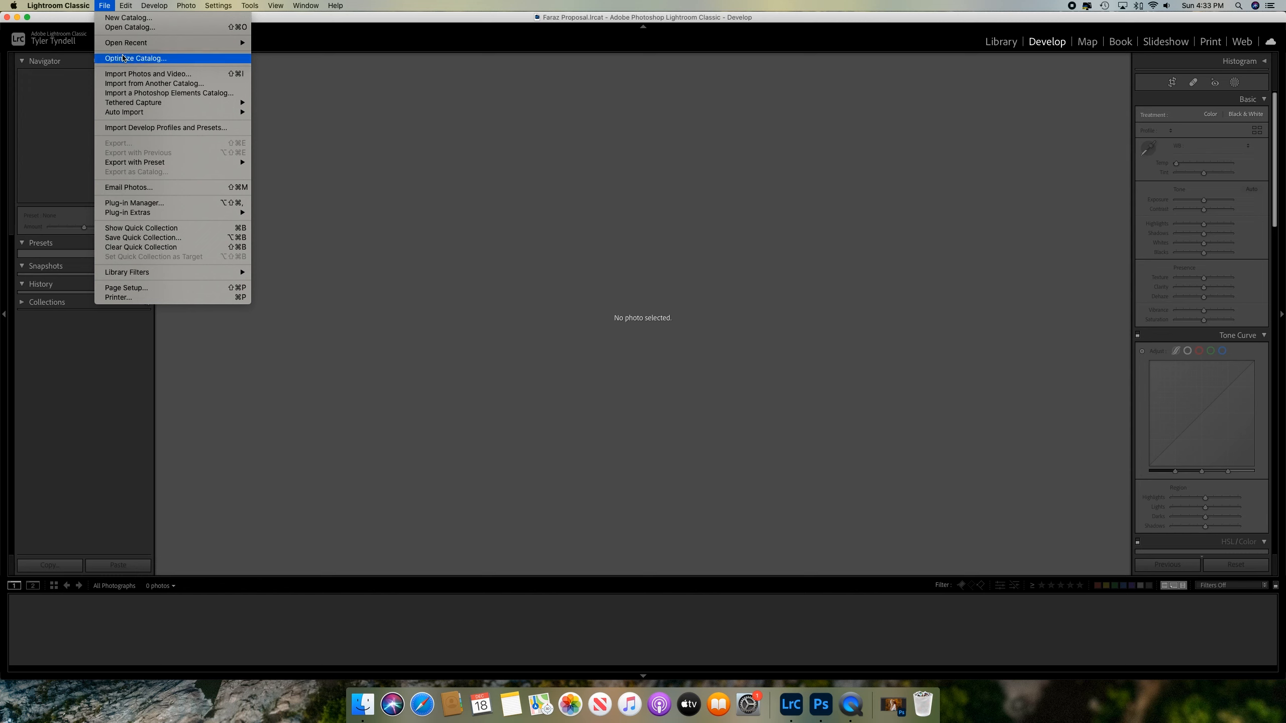
click(125, 75)
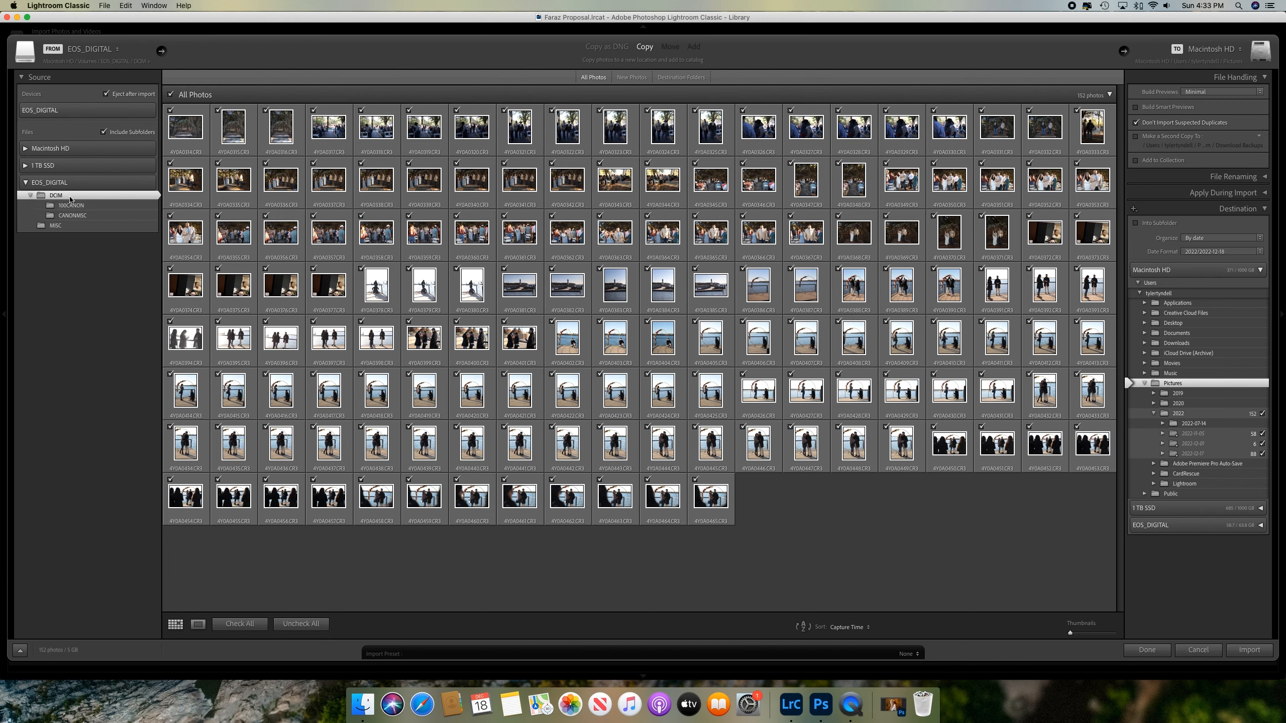
click(74, 112)
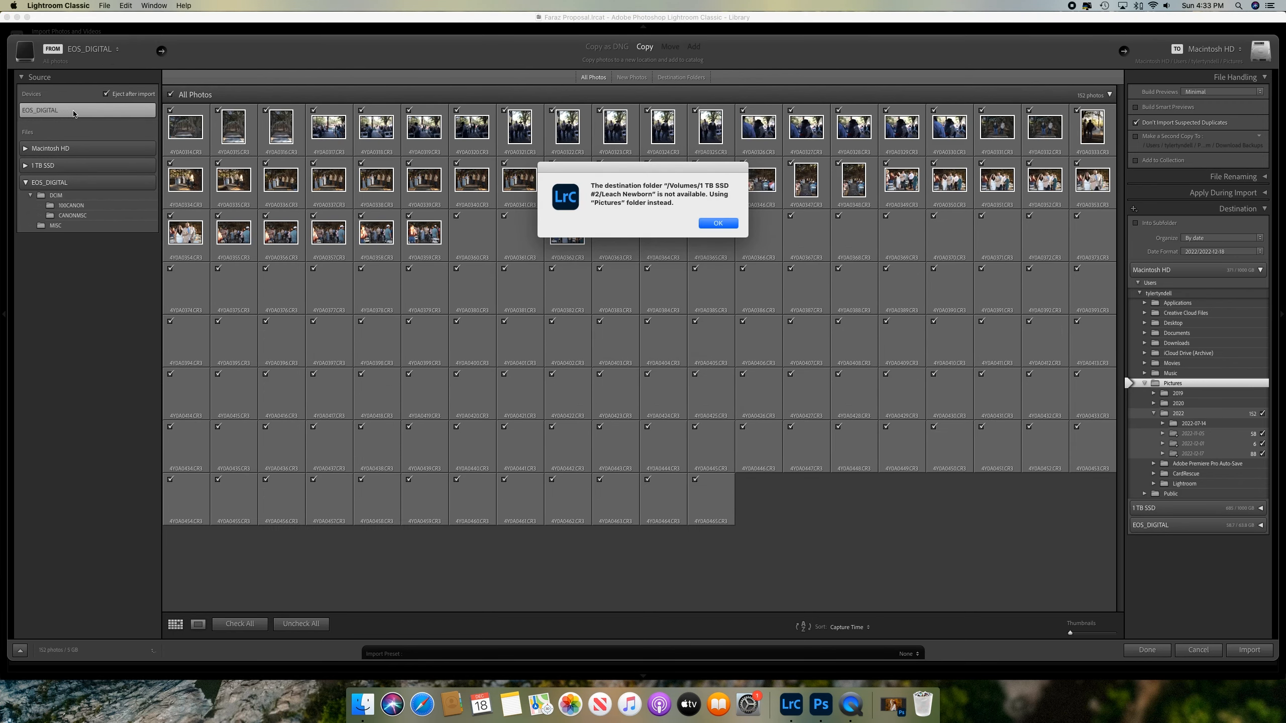
click(721, 225)
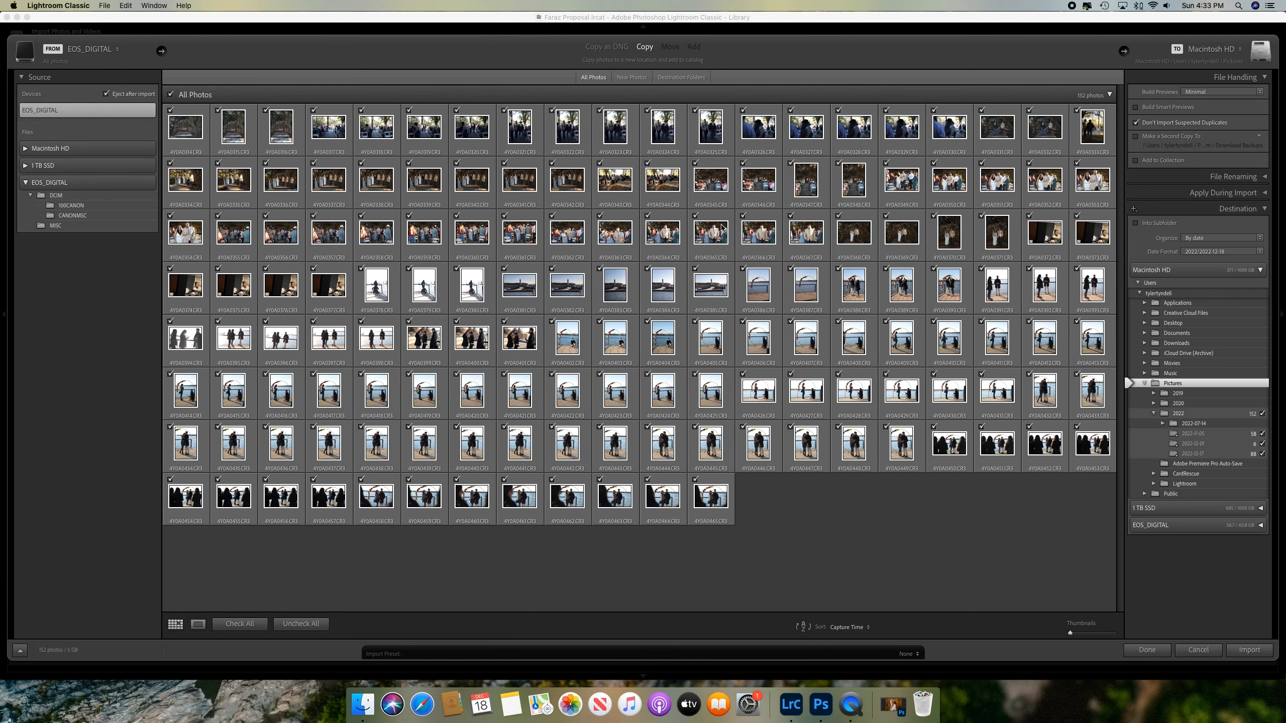
click(172, 95)
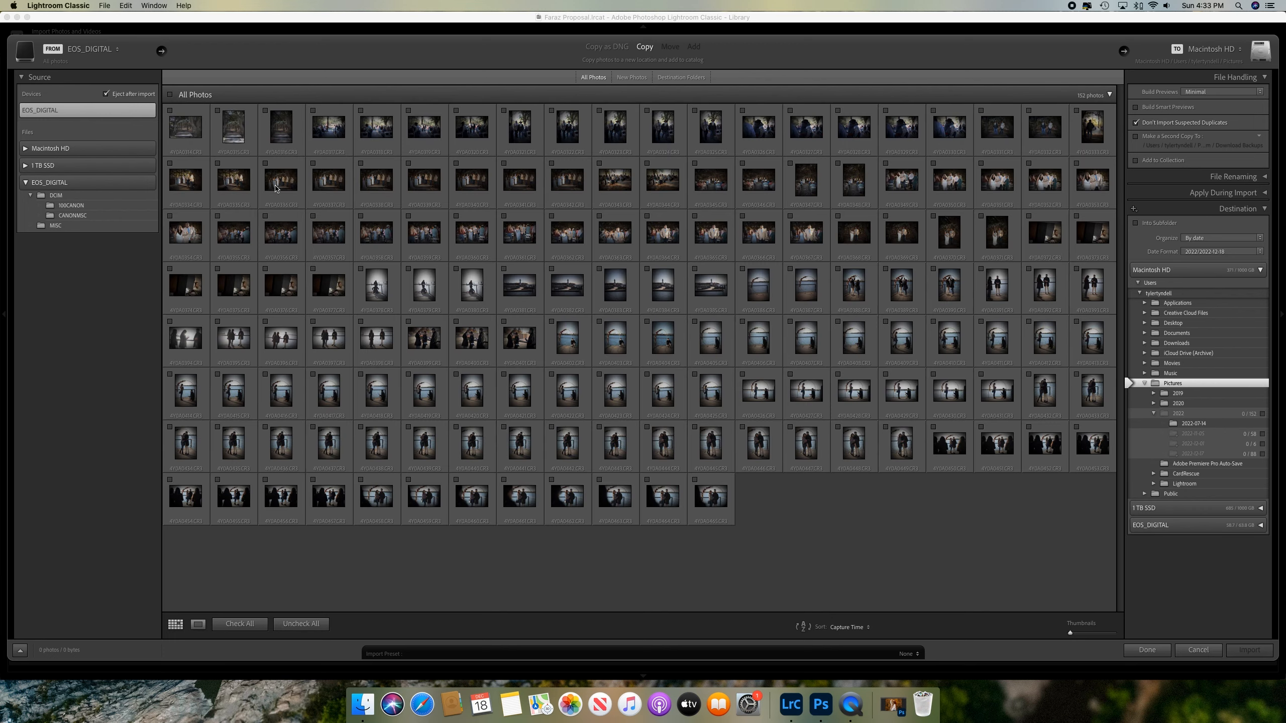
Mark the photos from 4Y0A0378.CR3 through 4Y0A0465.CR3 for import
click(388, 271)
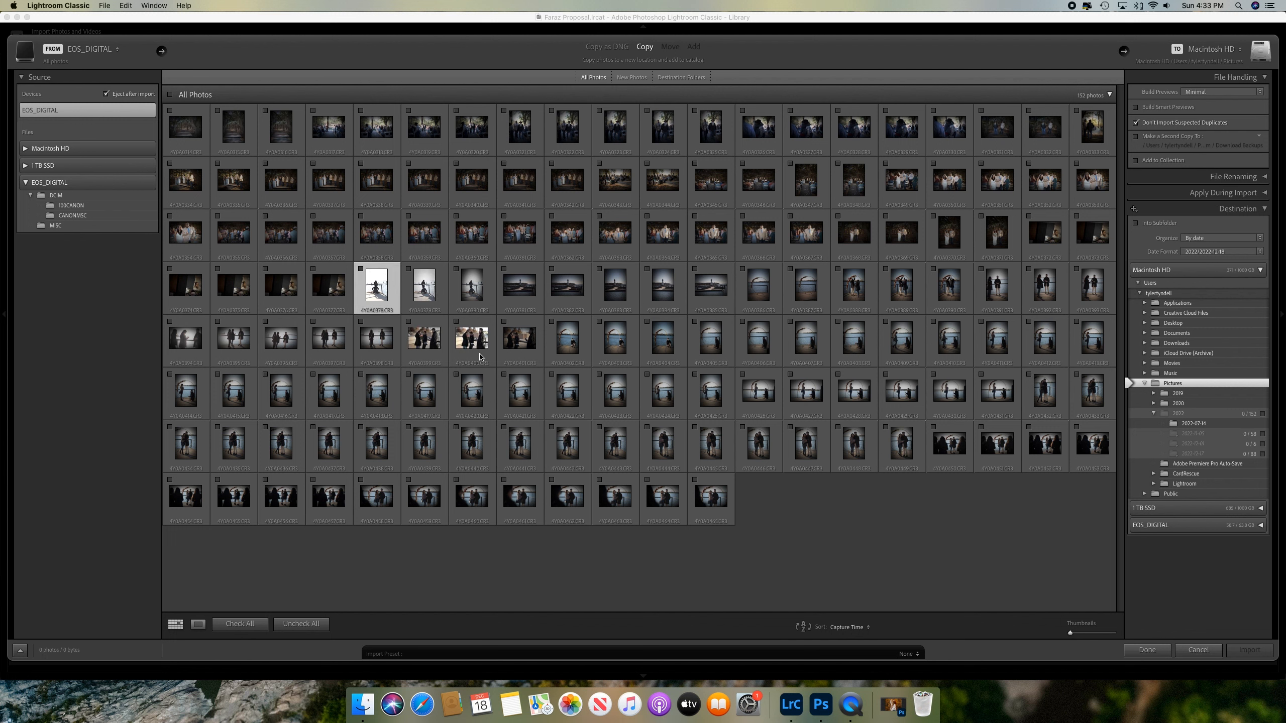
shift+click(702, 490)
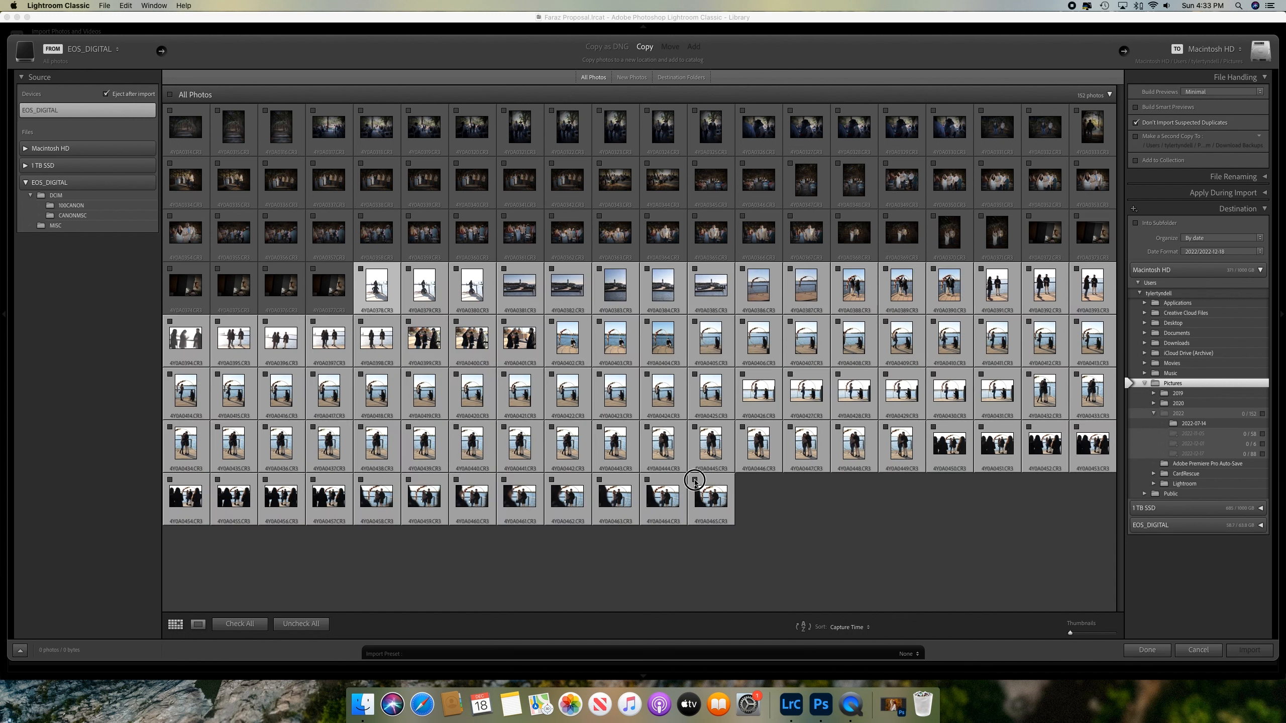
click(695, 480)
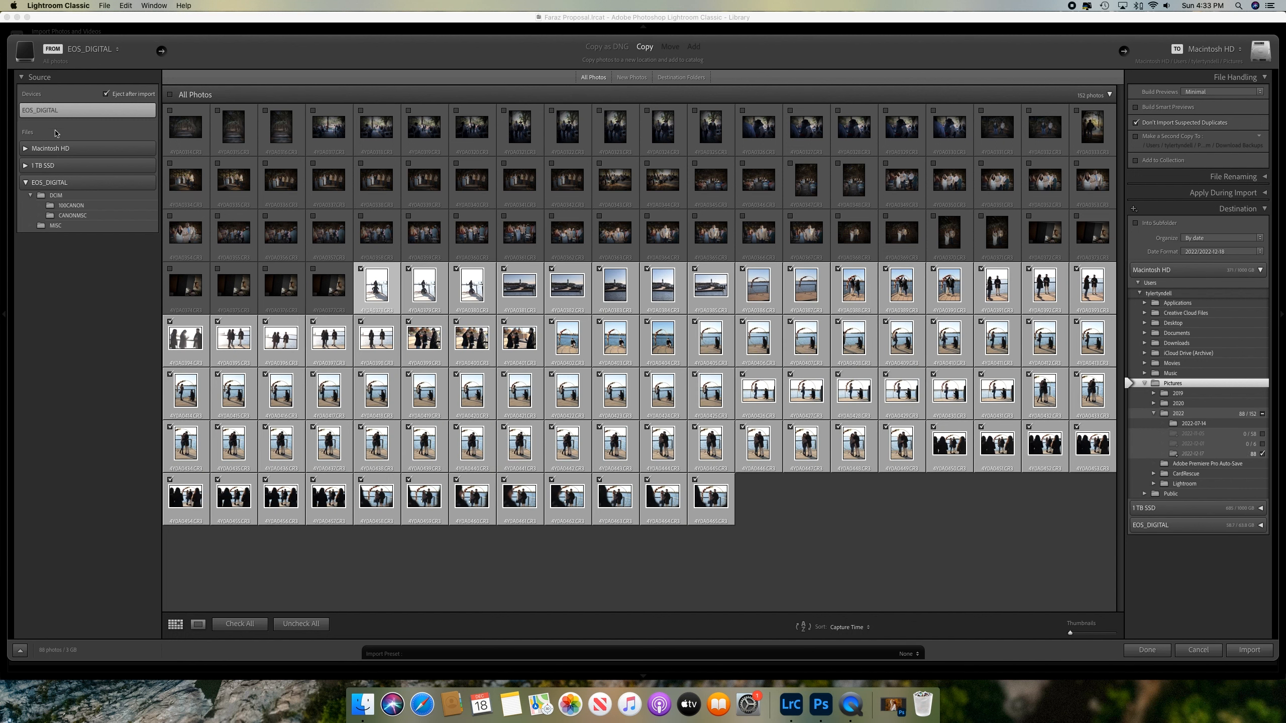
Include subfolders of EOS_DIGITAL and set the 100CANON folder inside DCIM as the import source
click(82, 186)
click(94, 110)
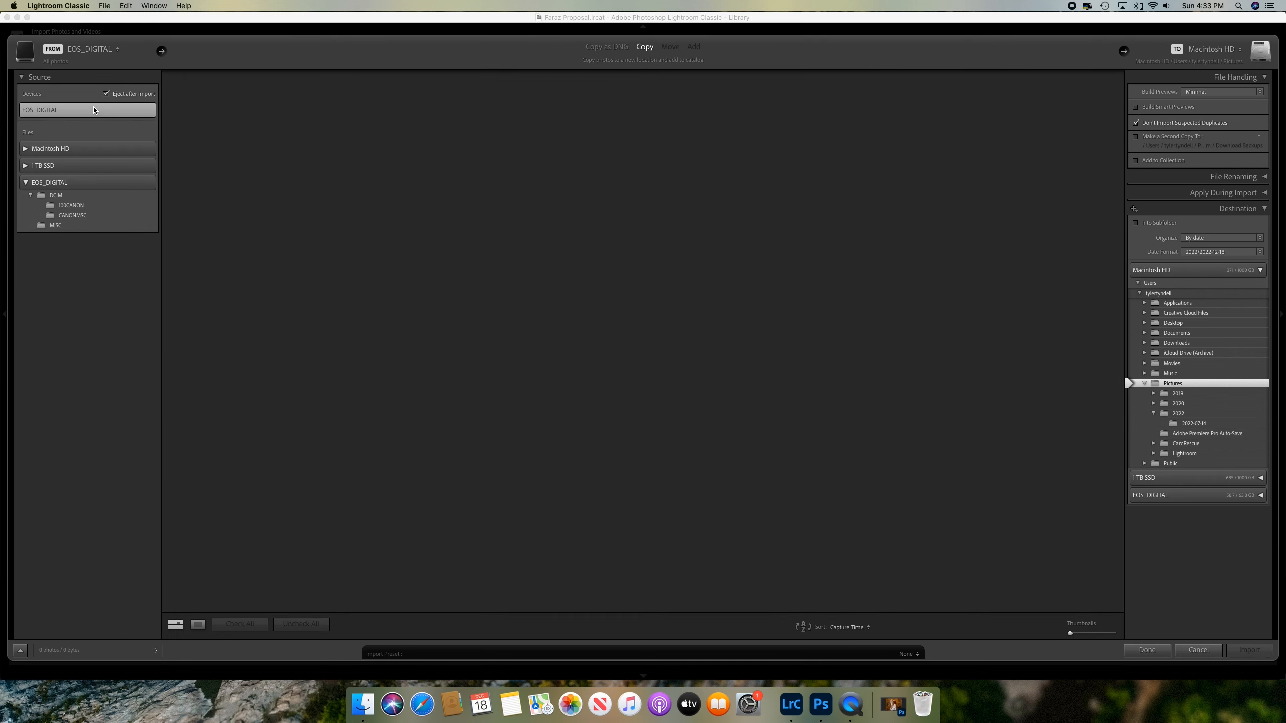
click(90, 183)
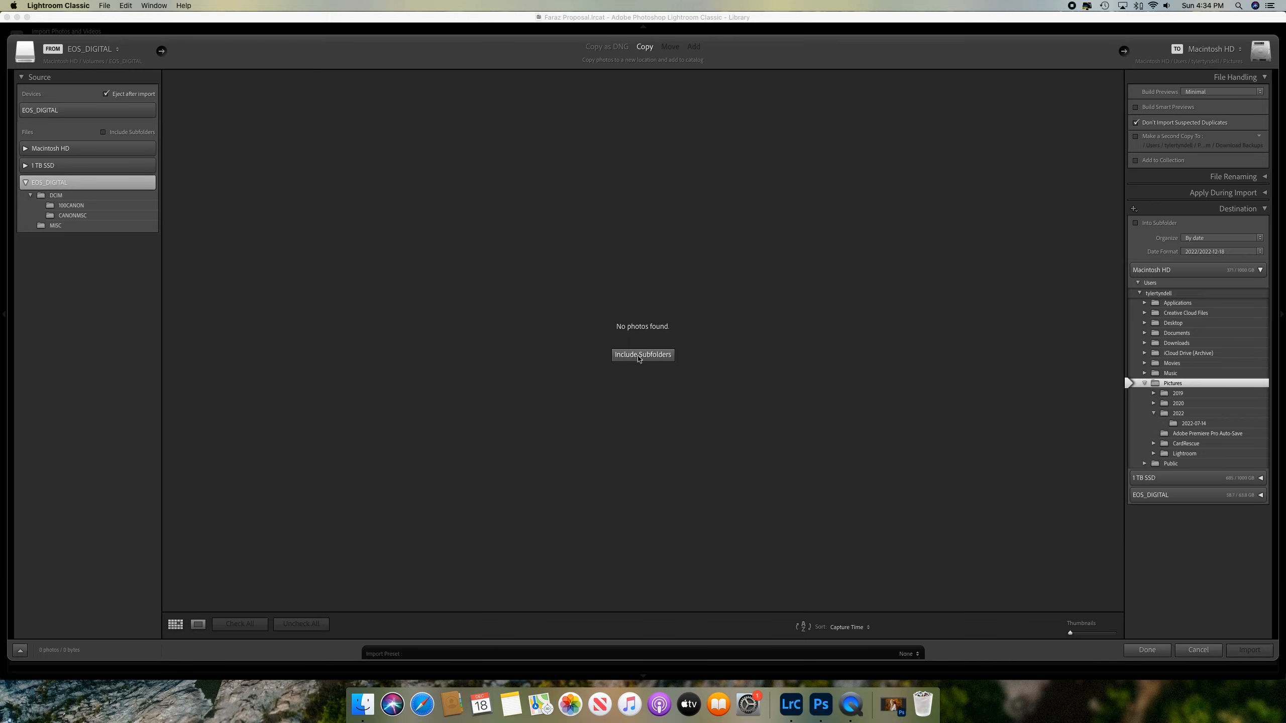
click(639, 355)
click(742, 226)
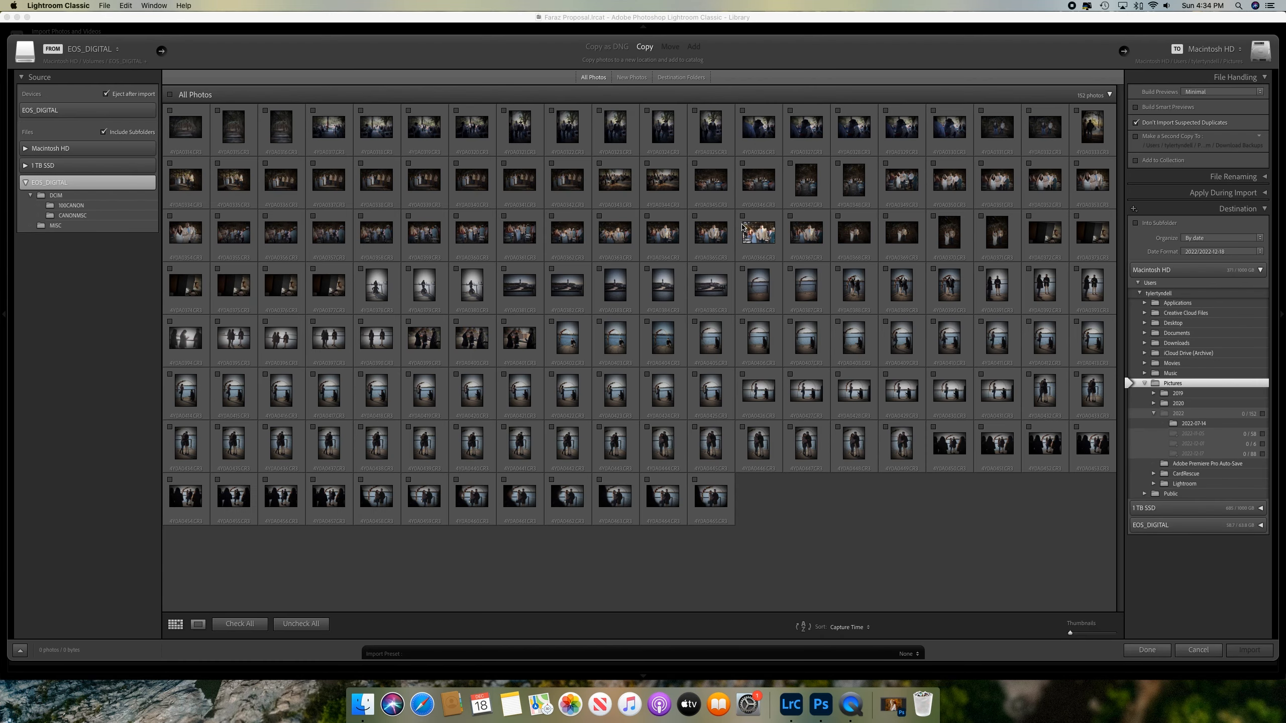
click(72, 206)
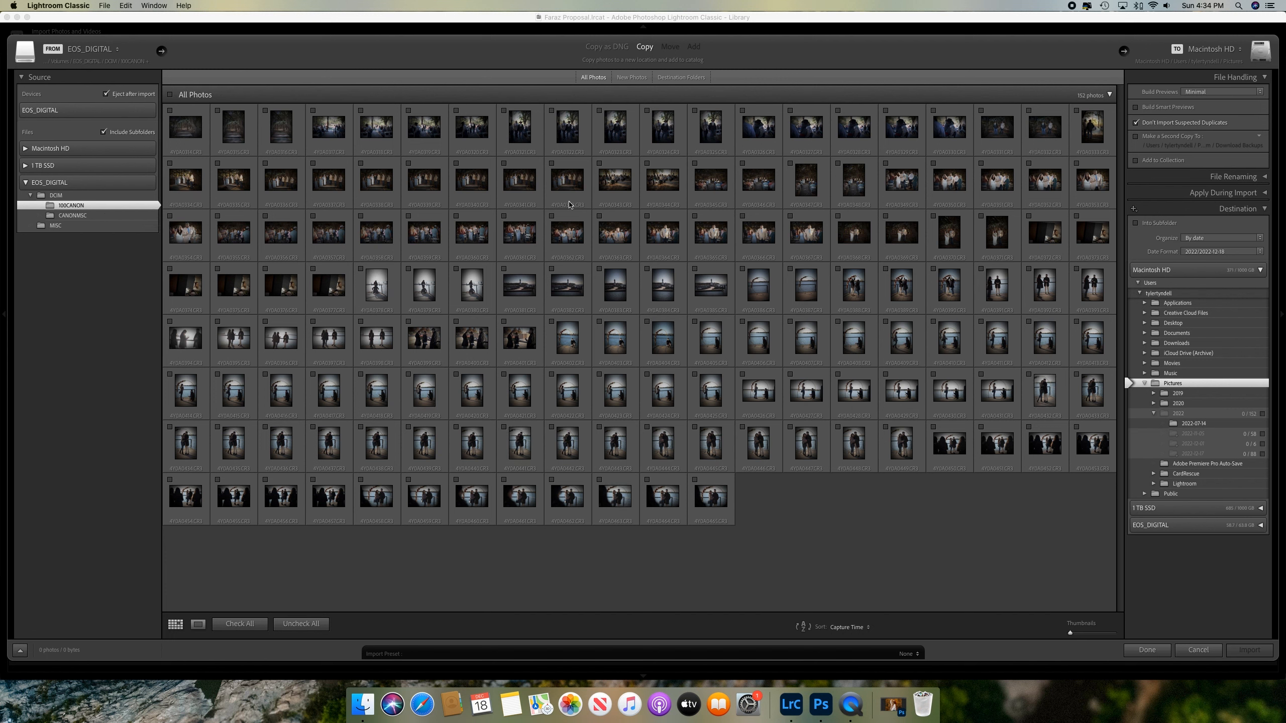
Select the 100CANON photos from 4Y0A0378.CR3 through 4Y0A0465.CR3 and mark them all for import
click(396, 272)
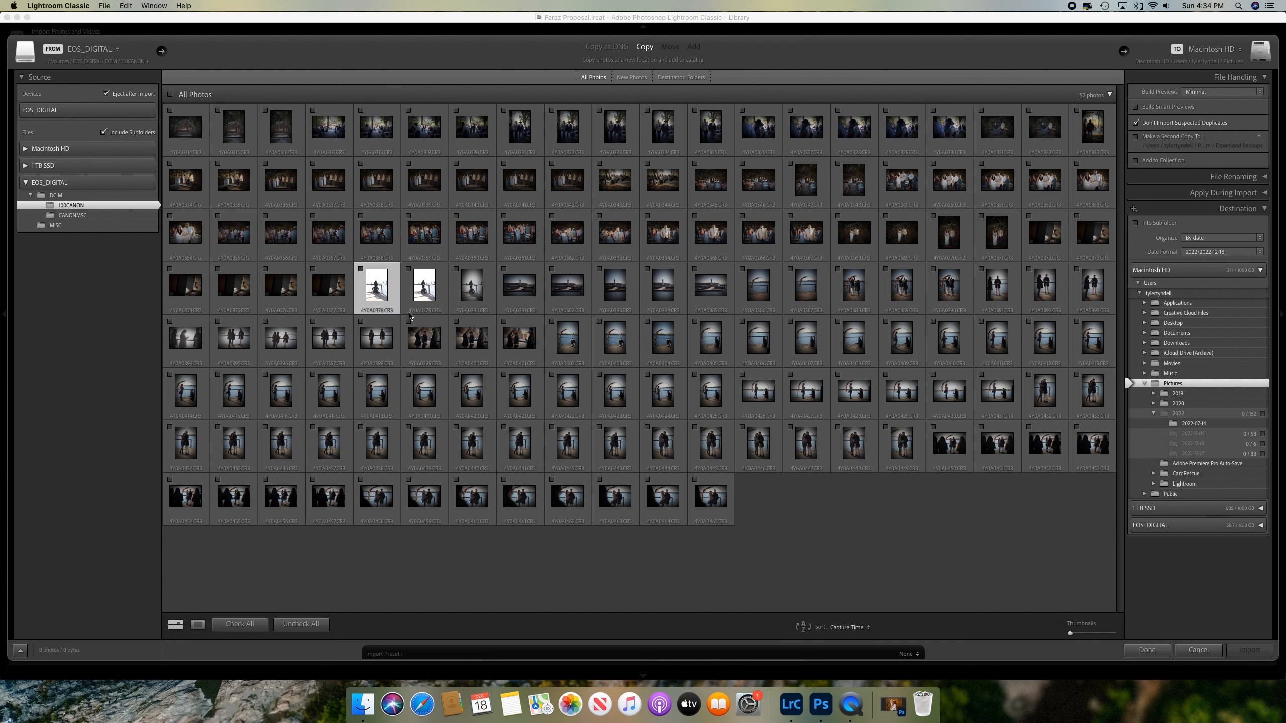
shift+click(717, 483)
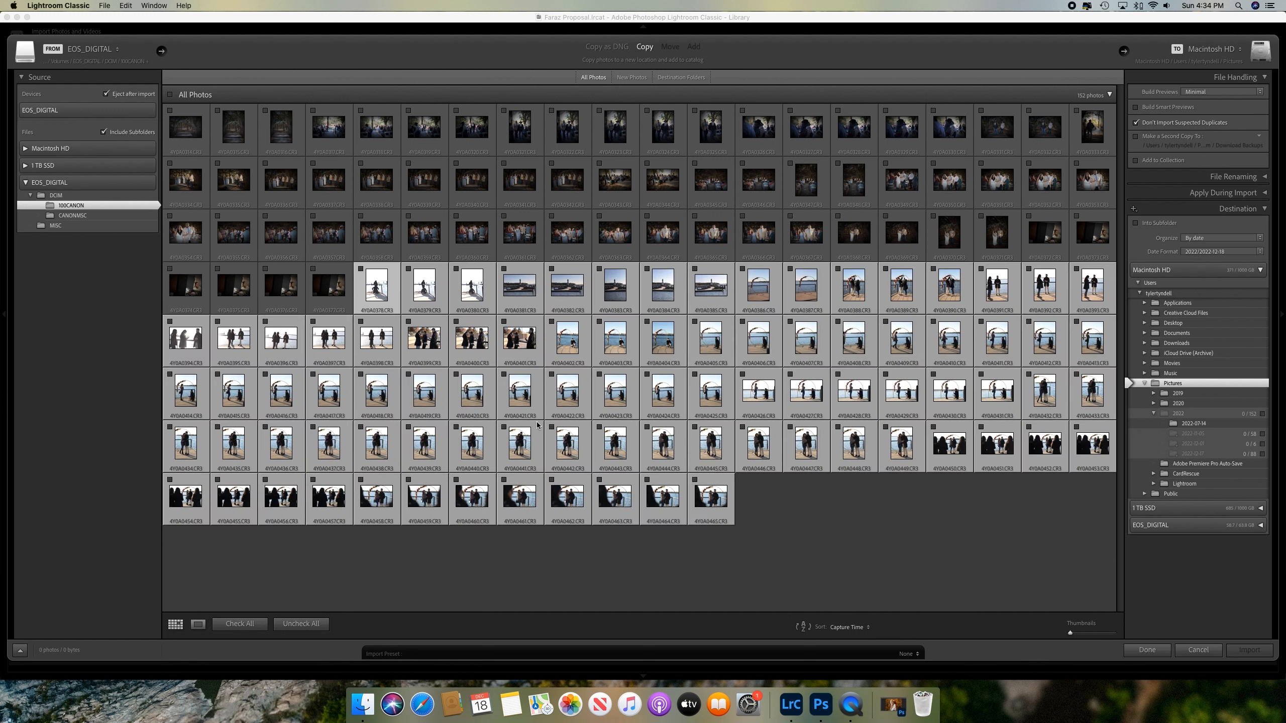
click(362, 272)
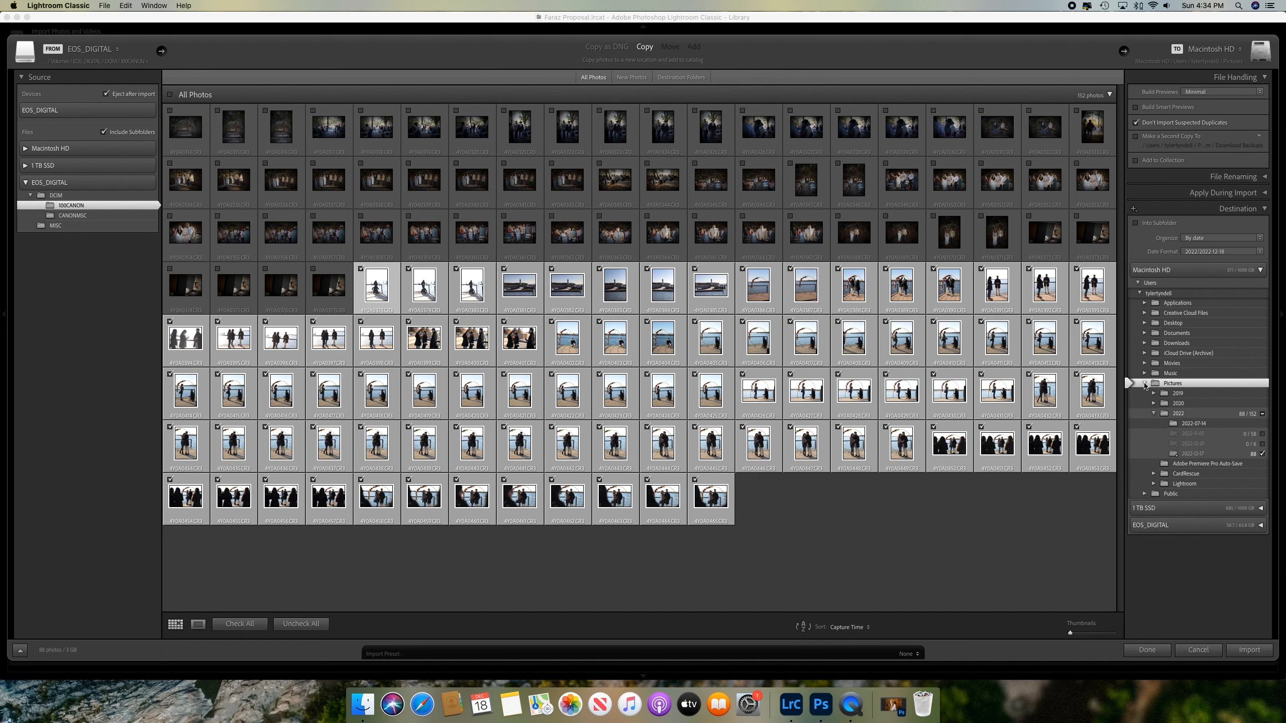
Set the import destination to the client's Proposal folder on the 1 TB SSD and import the marked photos
click(1150, 274)
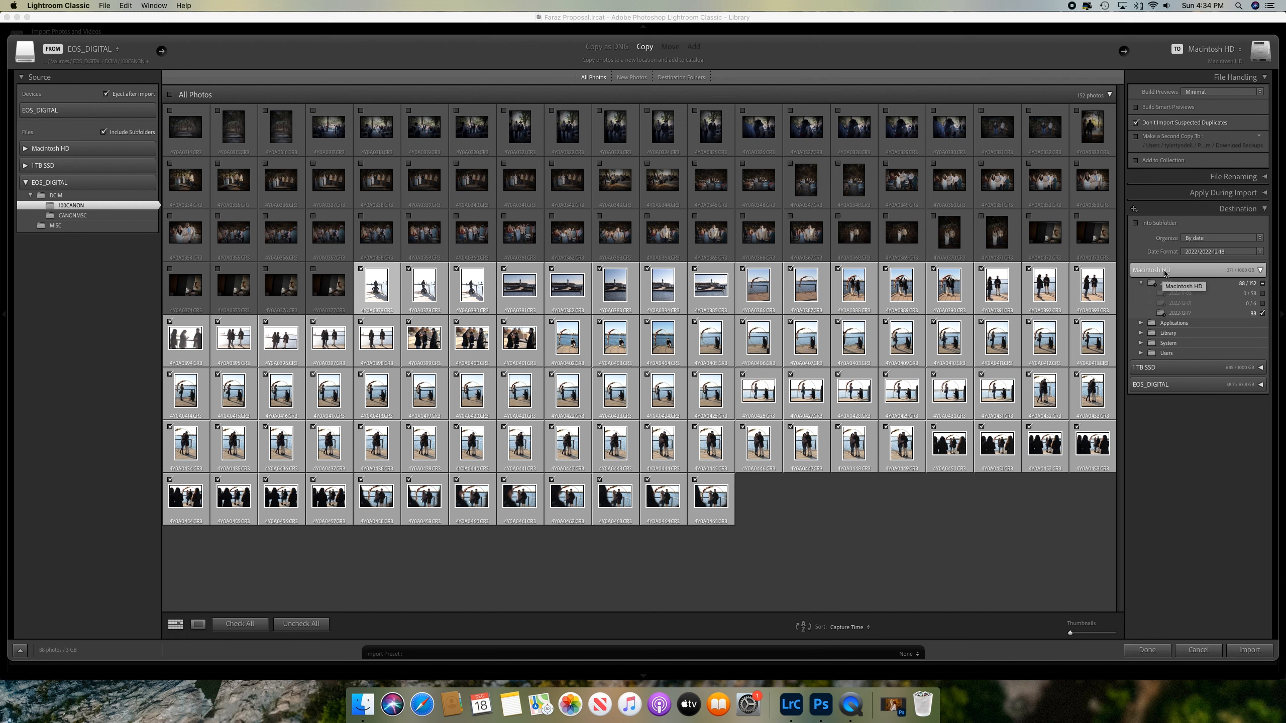
click(1161, 365)
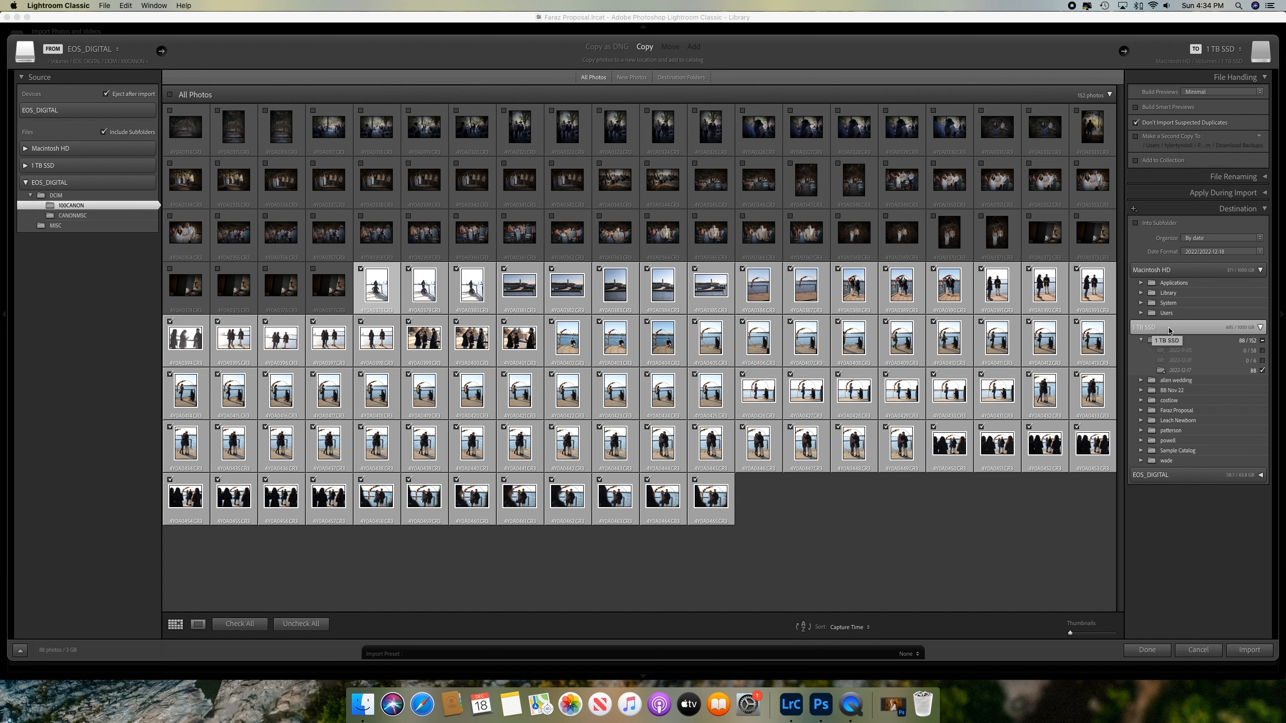
click(1195, 415)
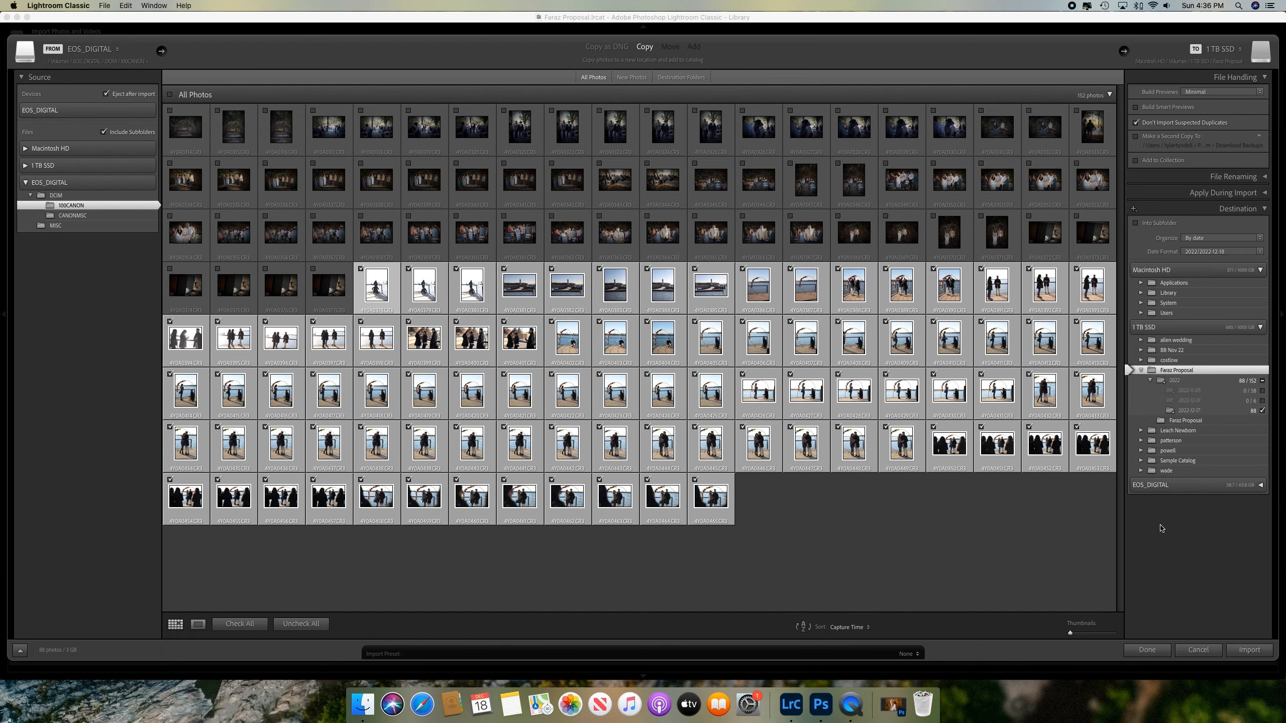
click(1245, 654)
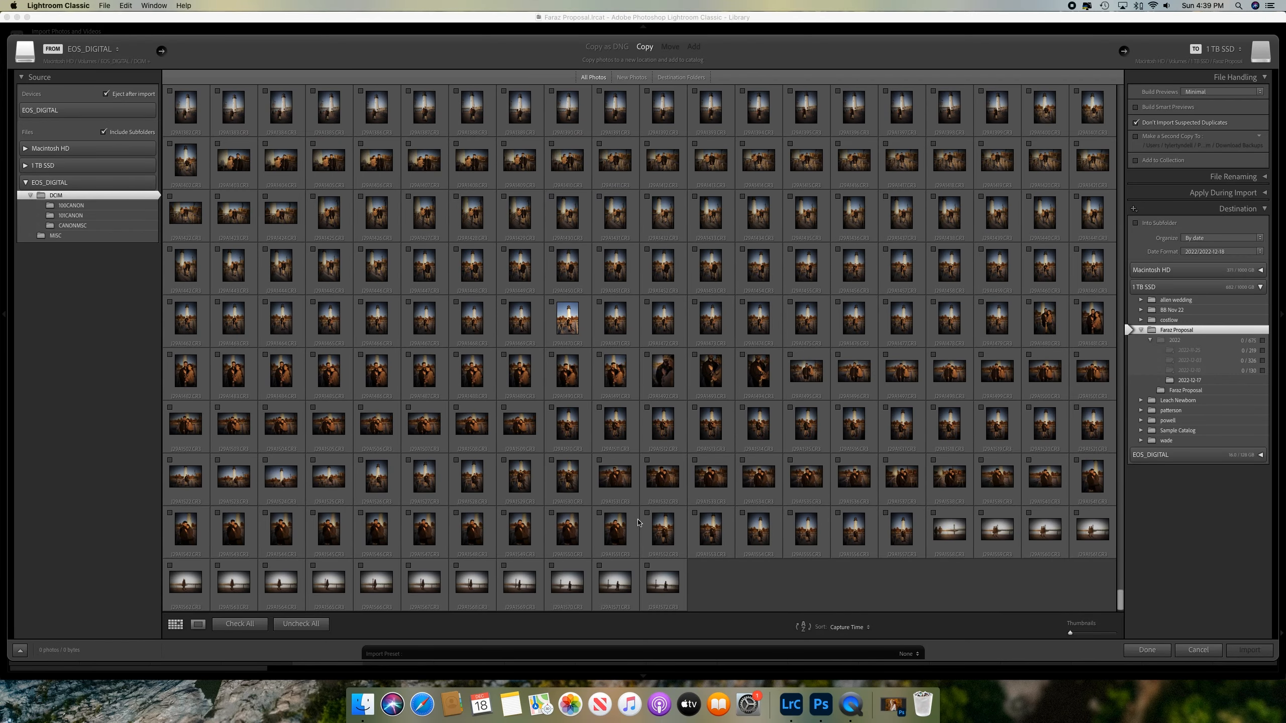
Mark the second card's proposal session photos for import, as one range ending at the last photo in DCIM
click(682, 570)
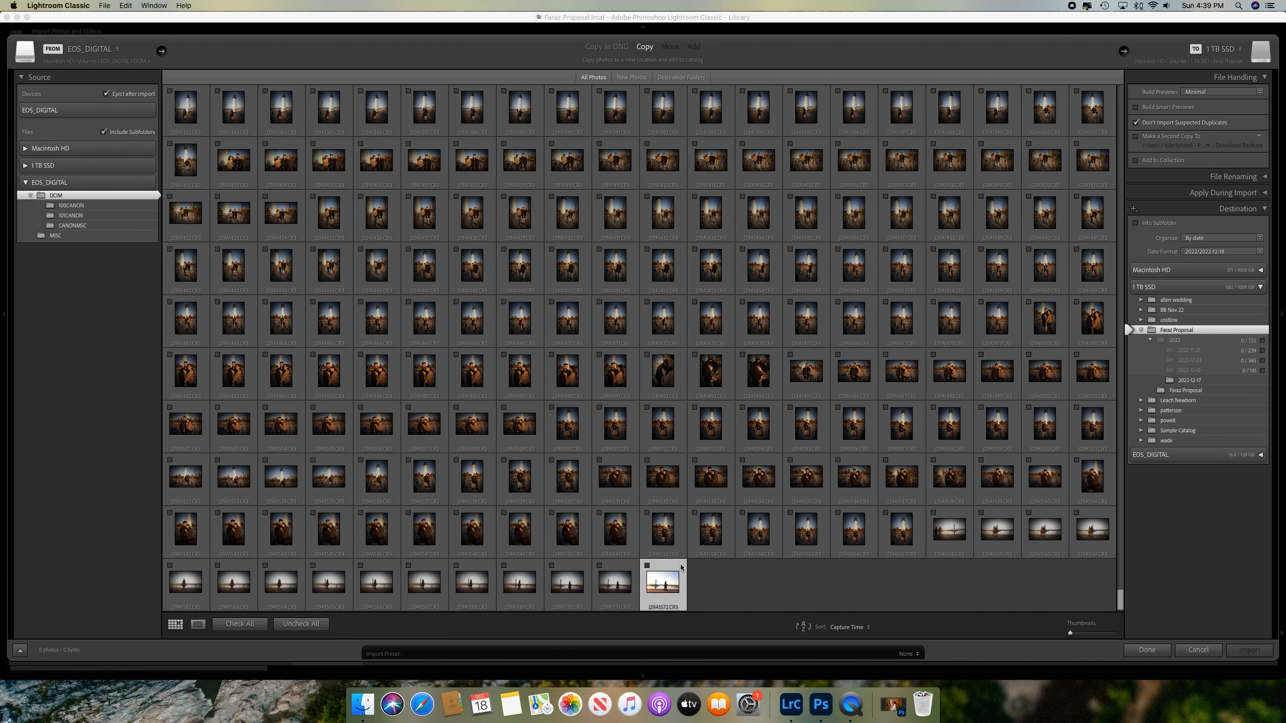
scroll(682, 567, up, 10)
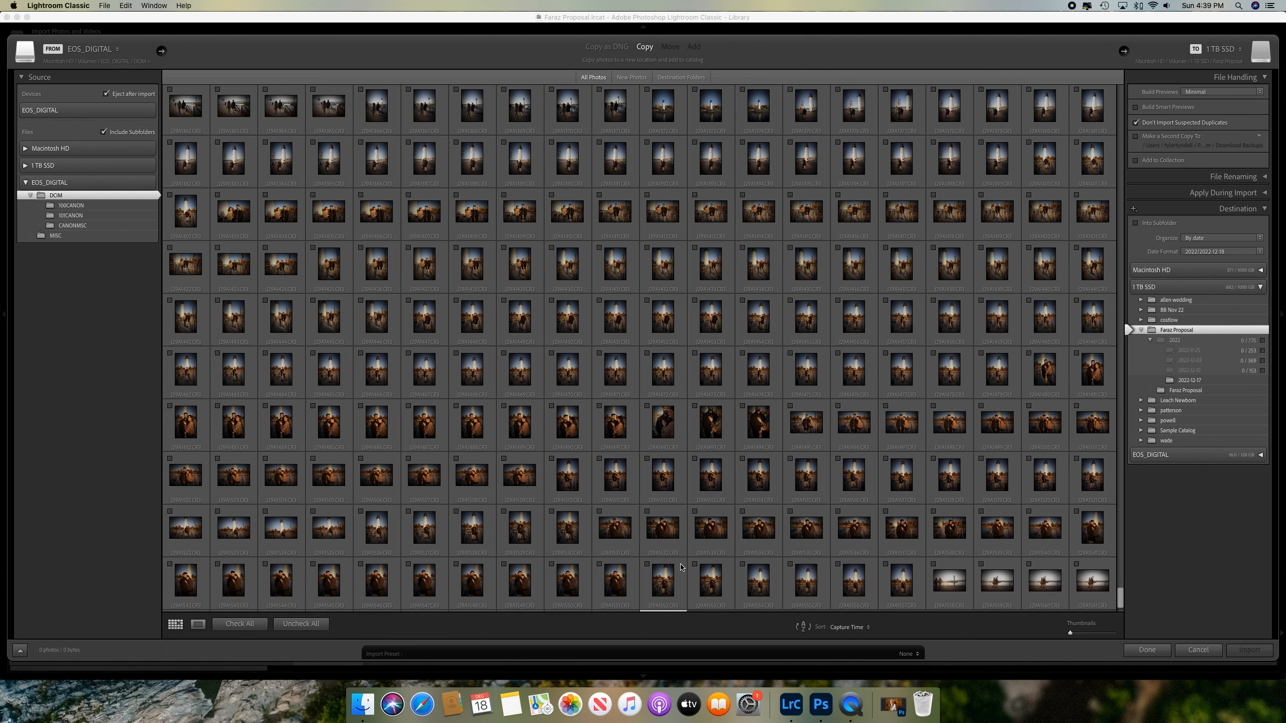
scroll(675, 552, up, 2)
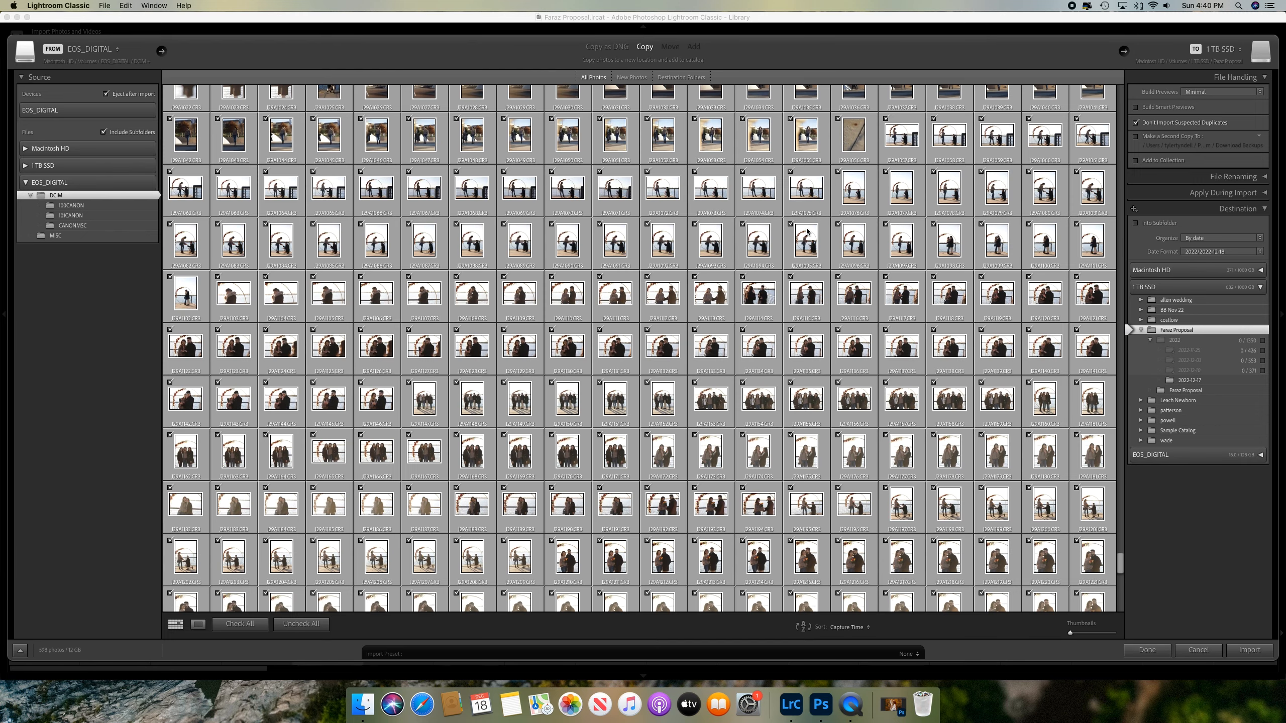
scroll(808, 231, down, 3)
scroll(808, 231, down, 2)
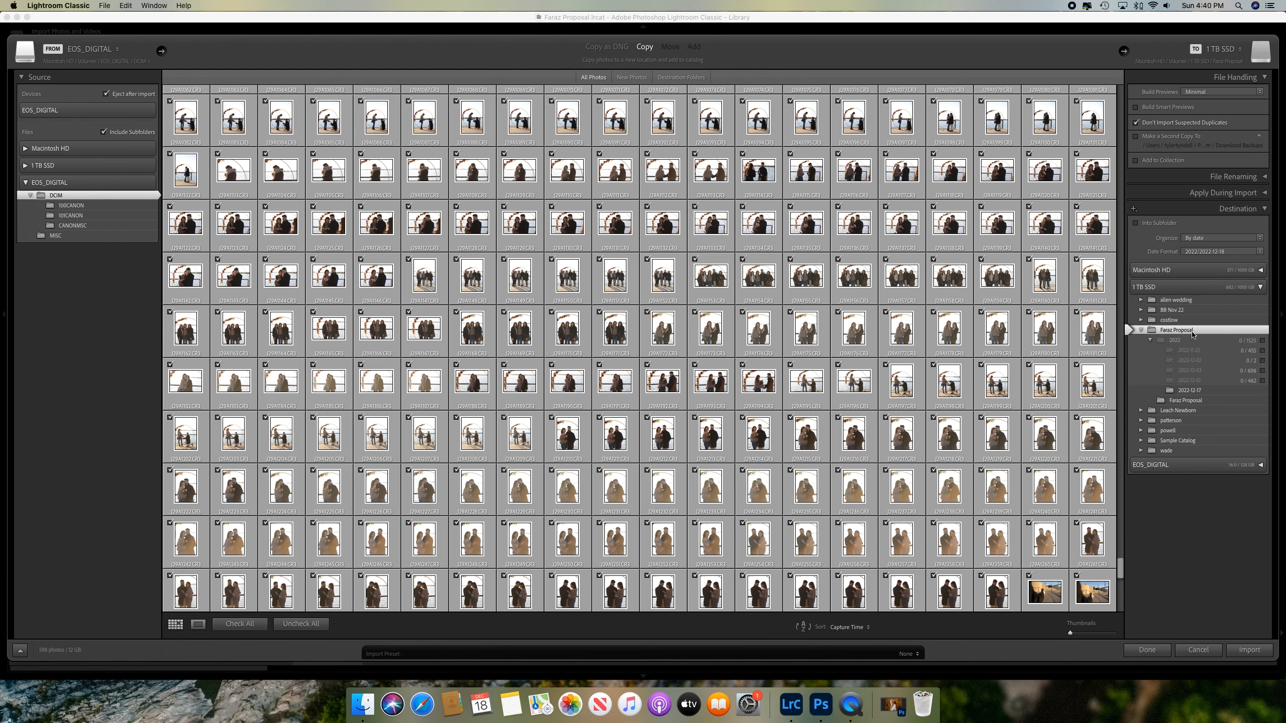
Set the destination to the Proposal subfolder nested inside the client's Proposal folder on the 1 TB SSD
click(1150, 341)
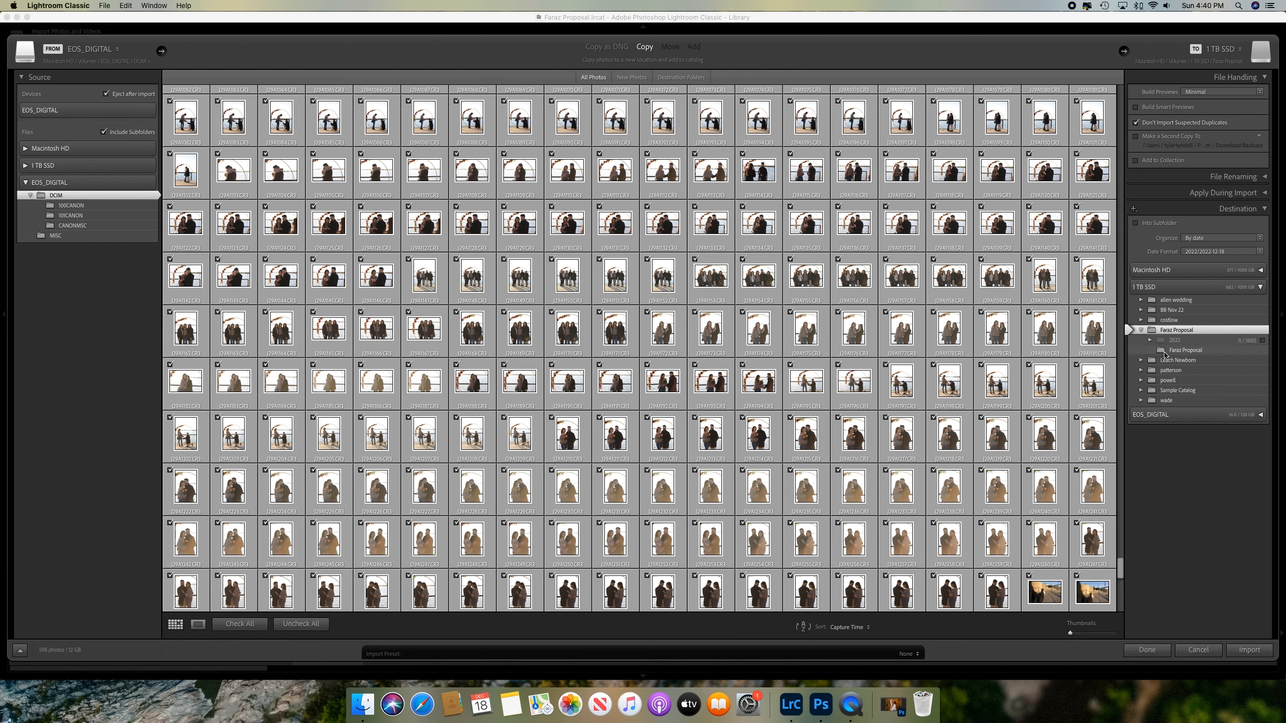
click(1166, 353)
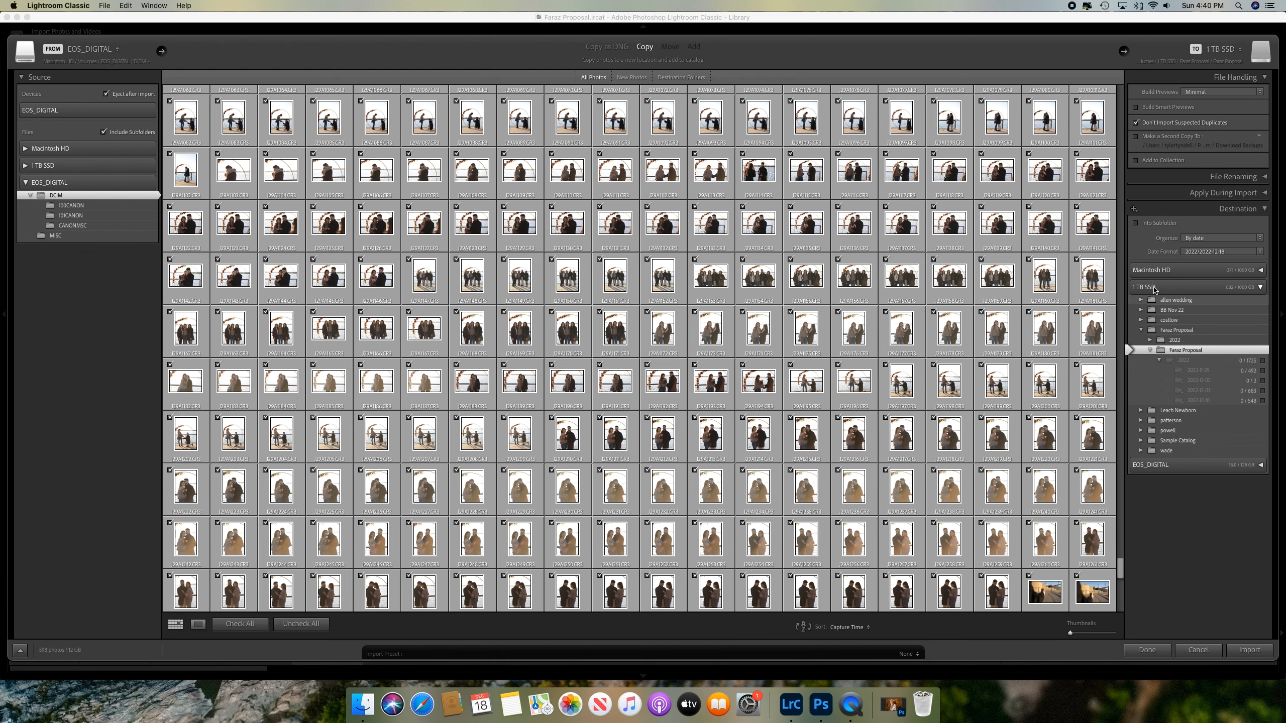
click(1188, 329)
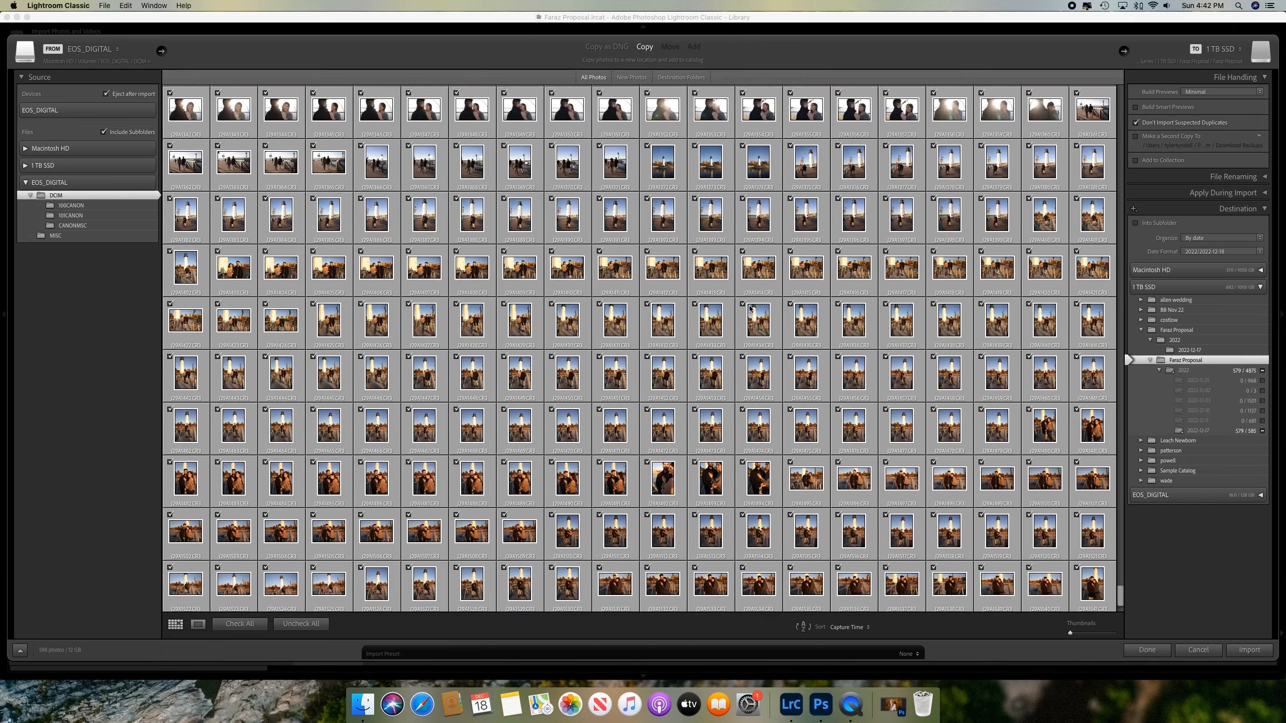
Check over the marked photos from the second card and import them into the catalog
scroll(750, 307, up, 5)
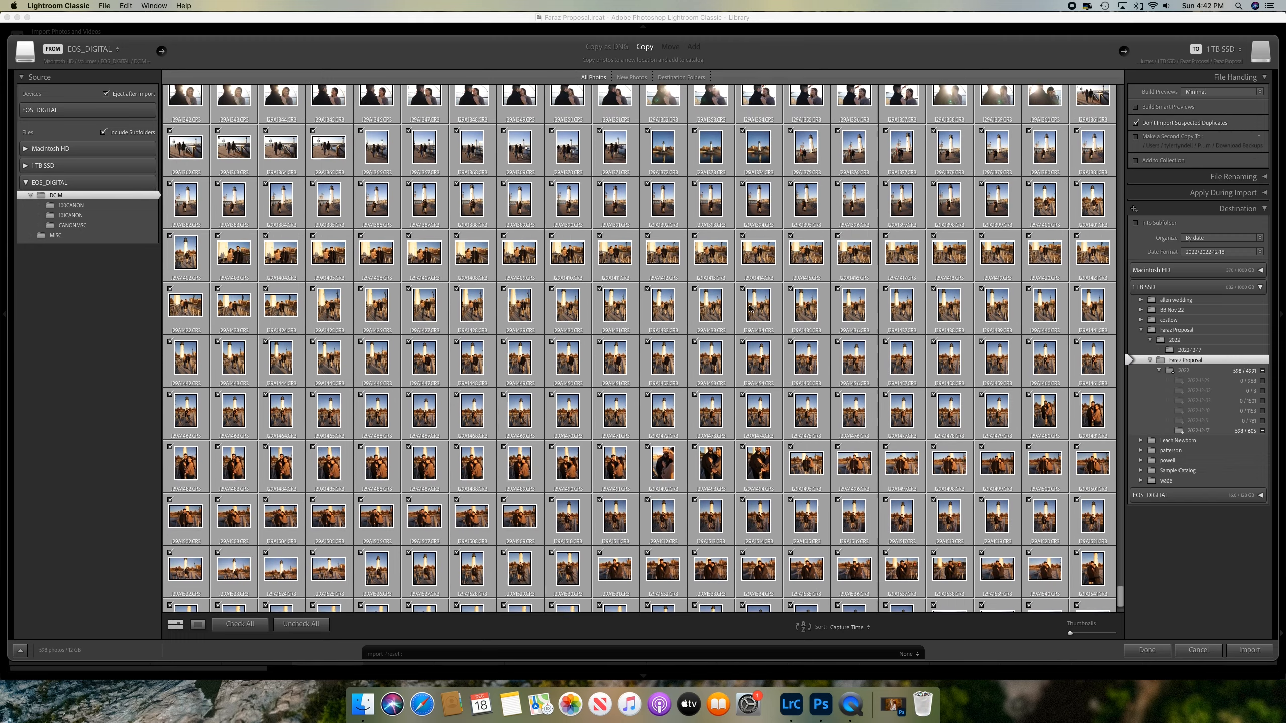
scroll(750, 308, up, 2)
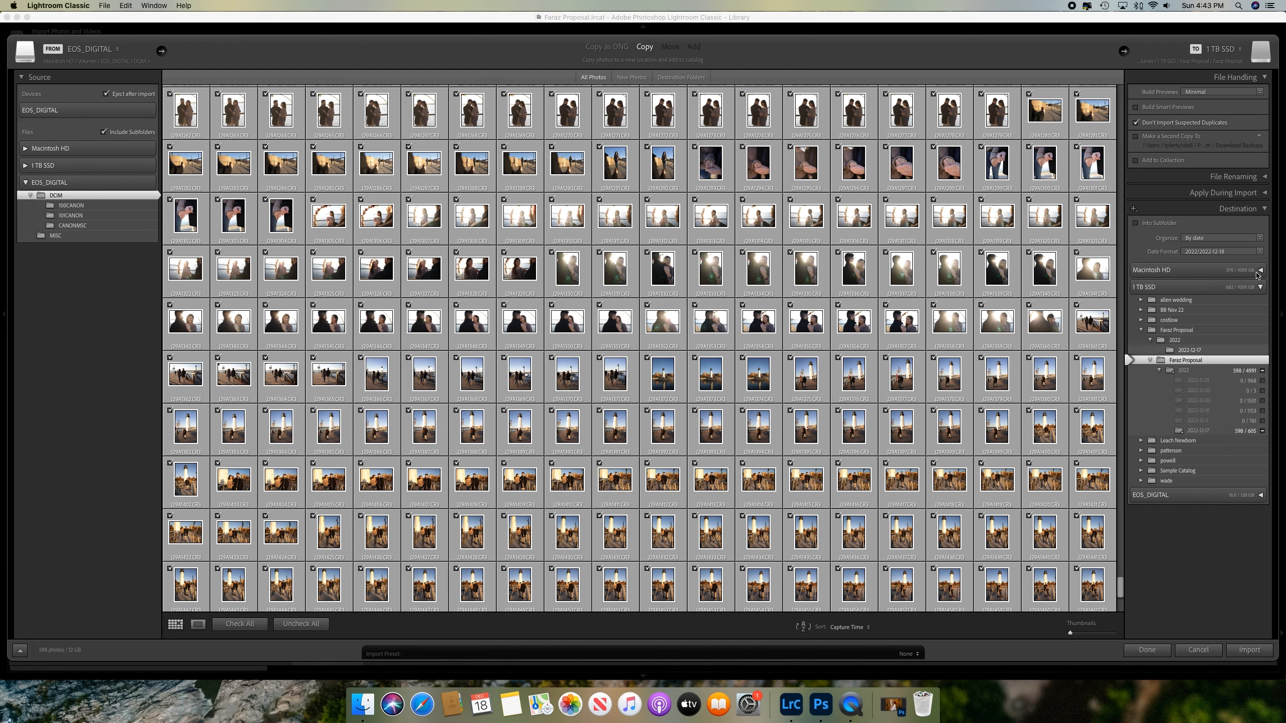
click(1248, 651)
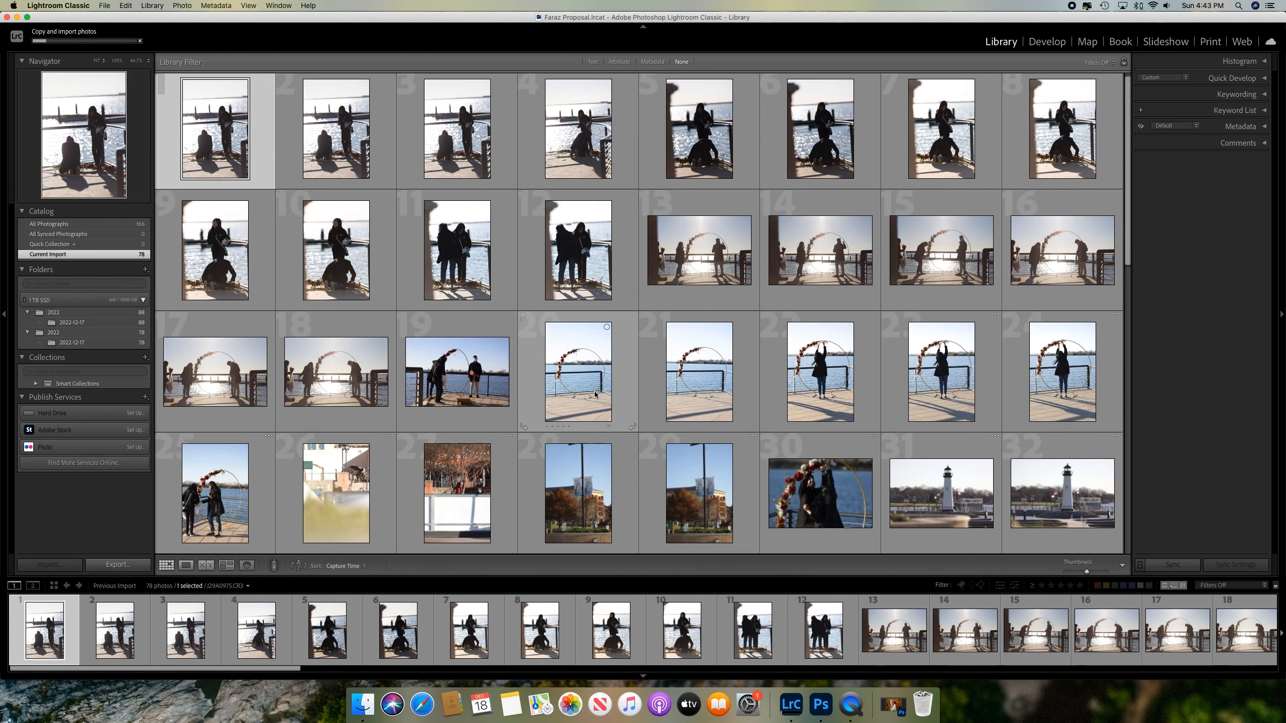
Look through the second card's photos in the grid, down to the last one, while they are being imported
scroll(589, 395, down, 3)
scroll(595, 395, down, 4)
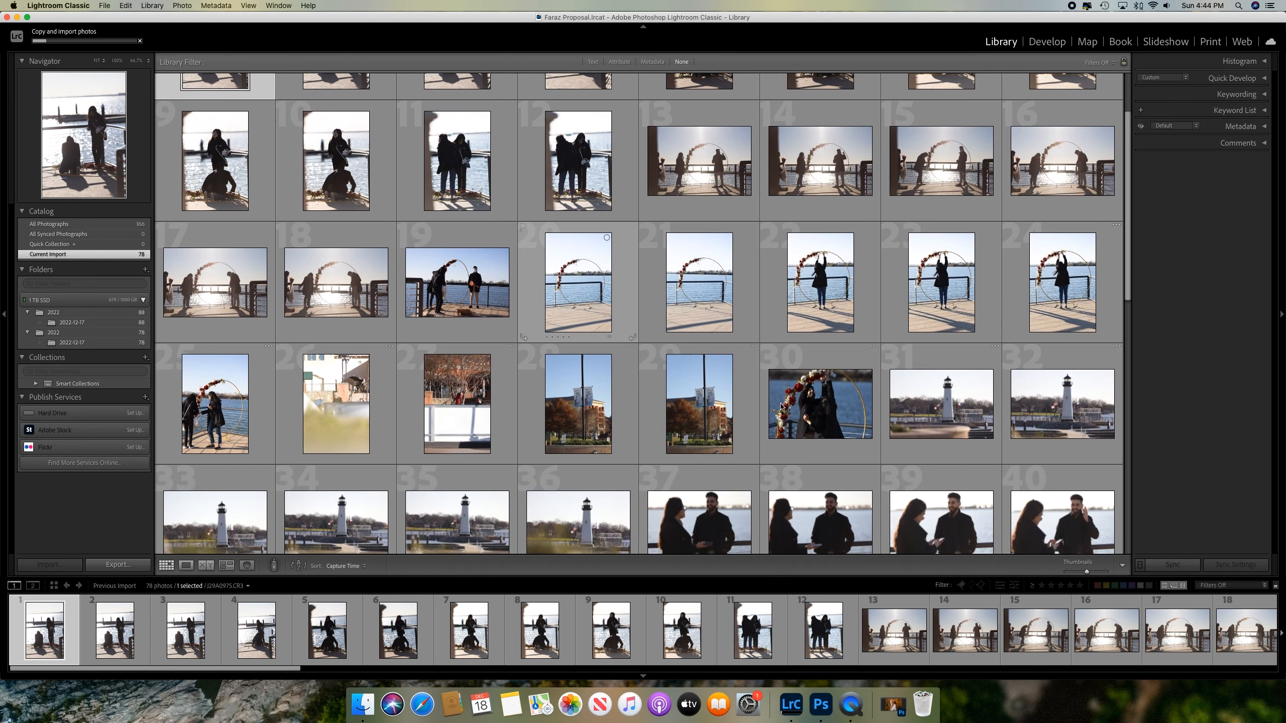
scroll(793, 406, down, 4)
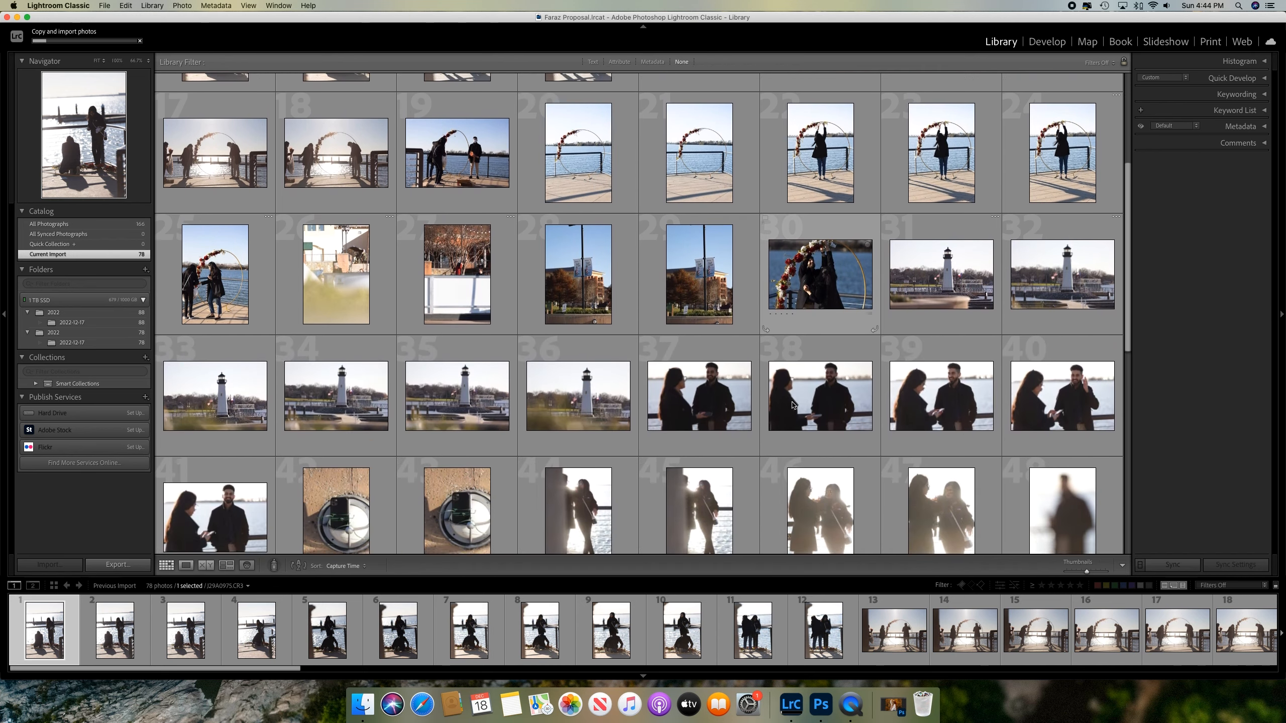
scroll(793, 404, down, 4)
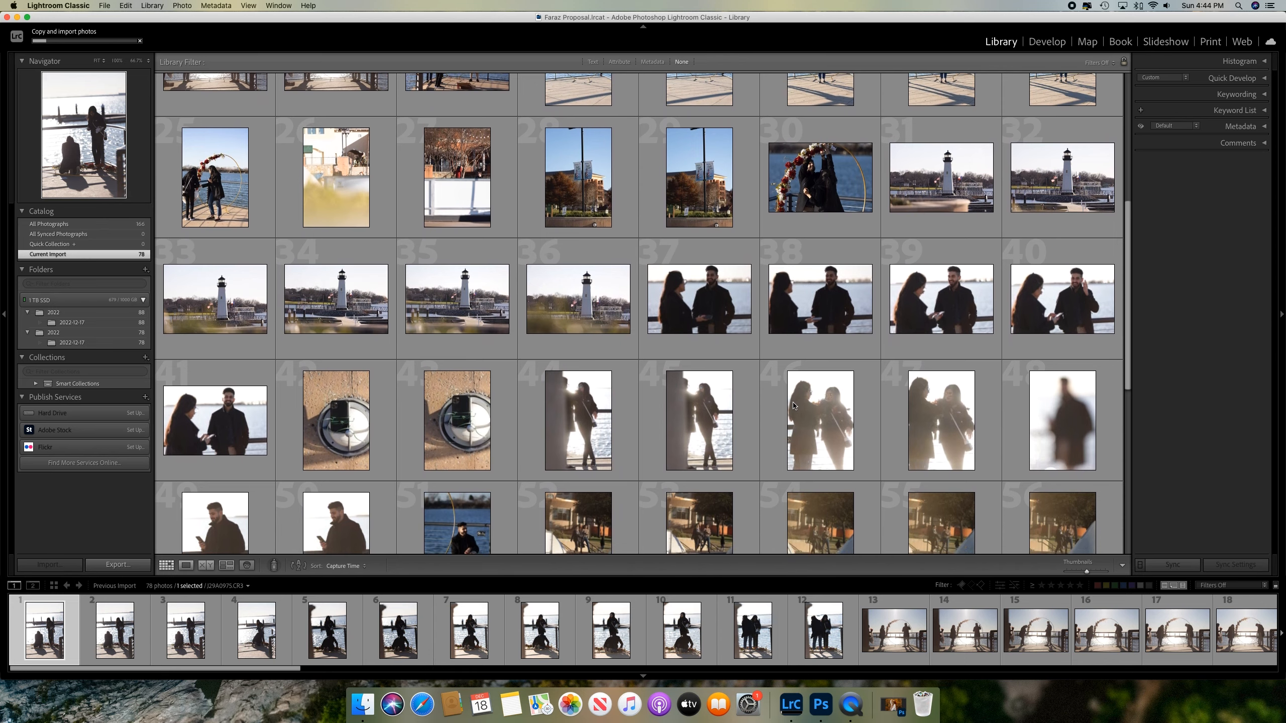
scroll(793, 403, down, 4)
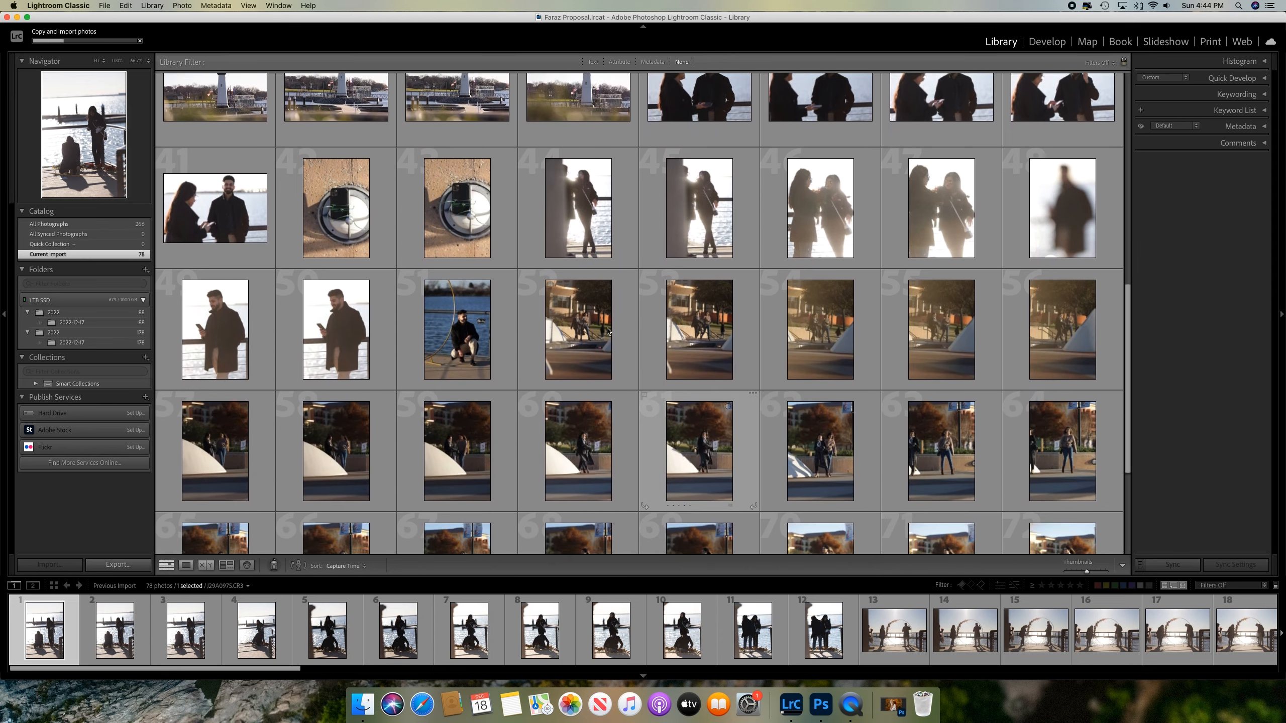
scroll(607, 327, down, 1)
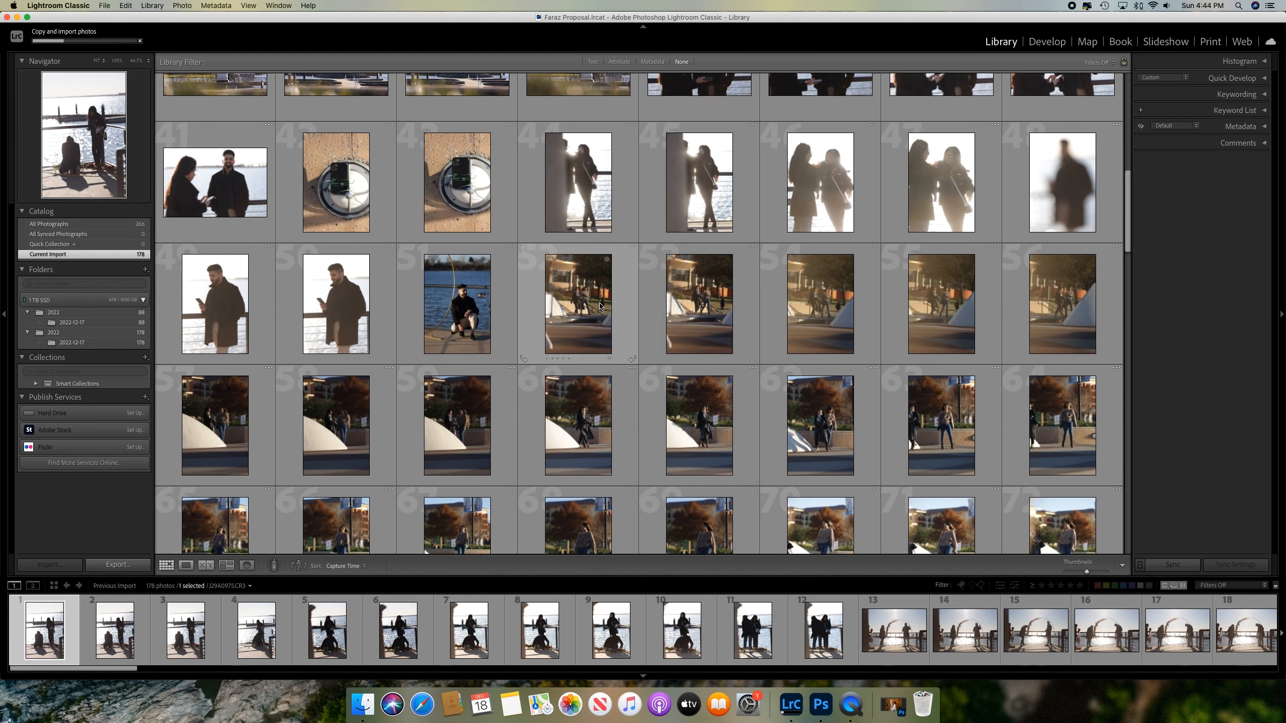
scroll(599, 306, down, 10)
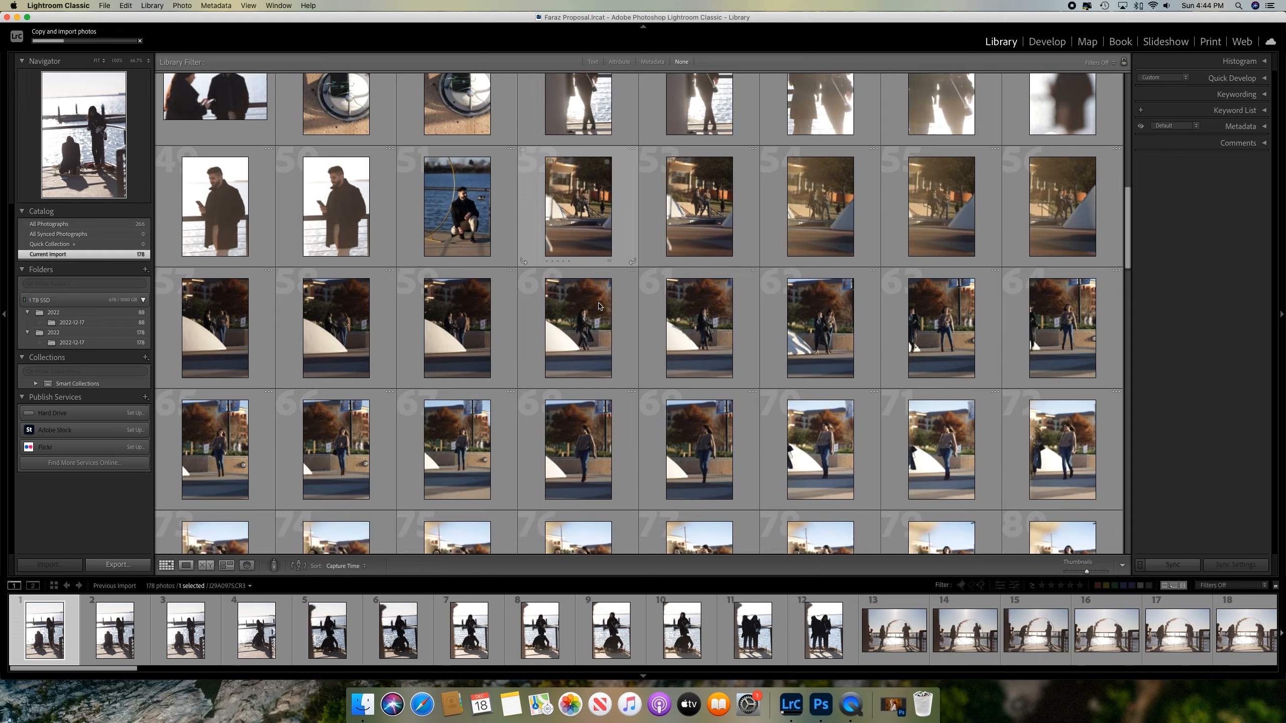
scroll(599, 306, down, 4)
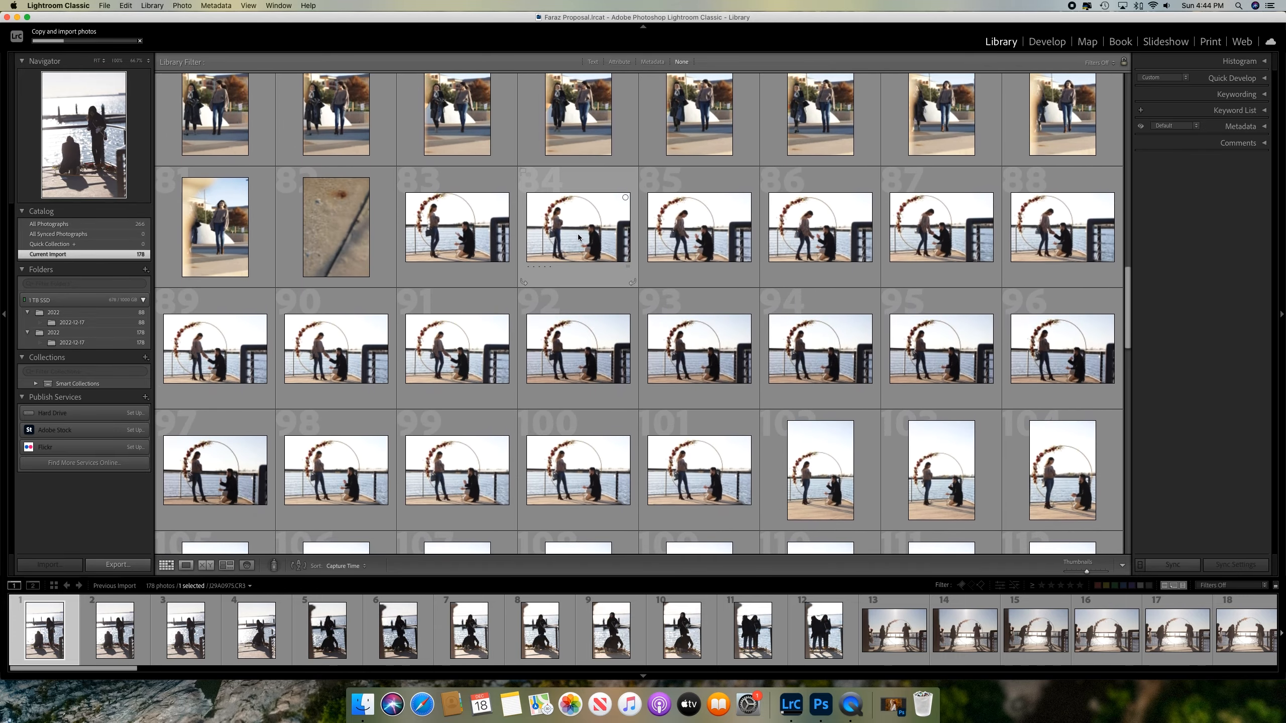
scroll(706, 243, down, 1)
scroll(705, 242, down, 2)
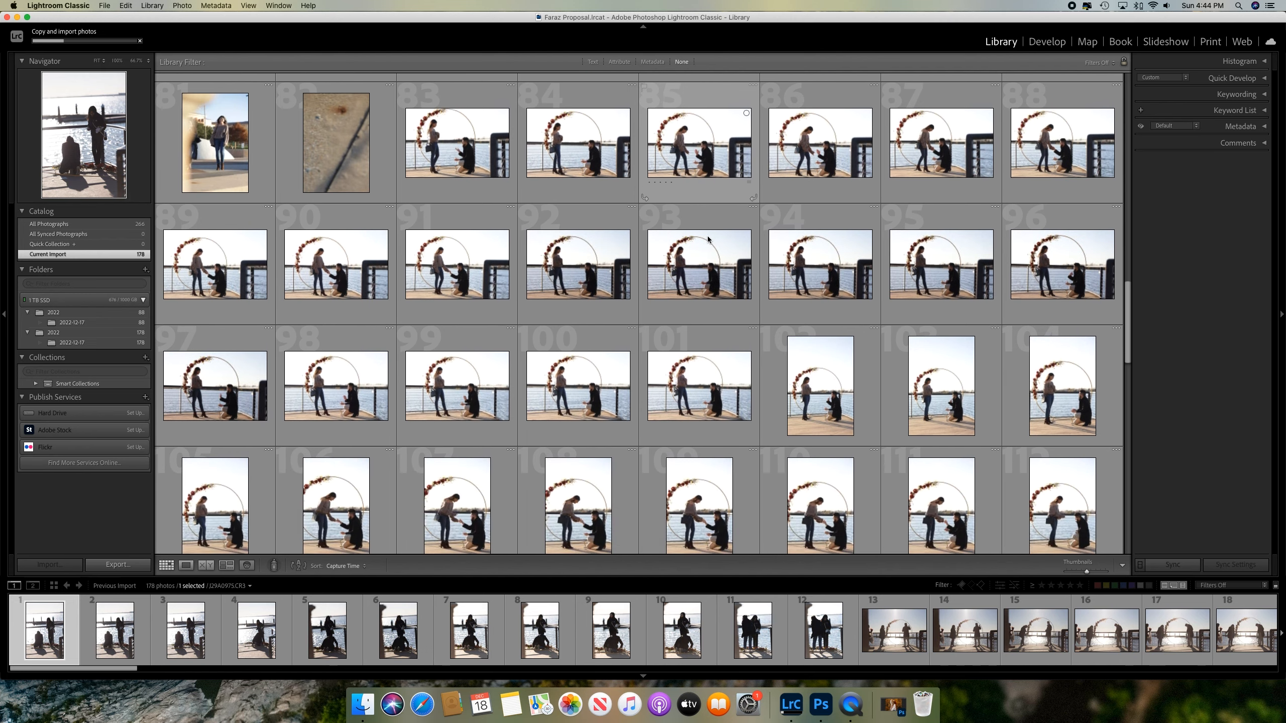
scroll(769, 247, down, 5)
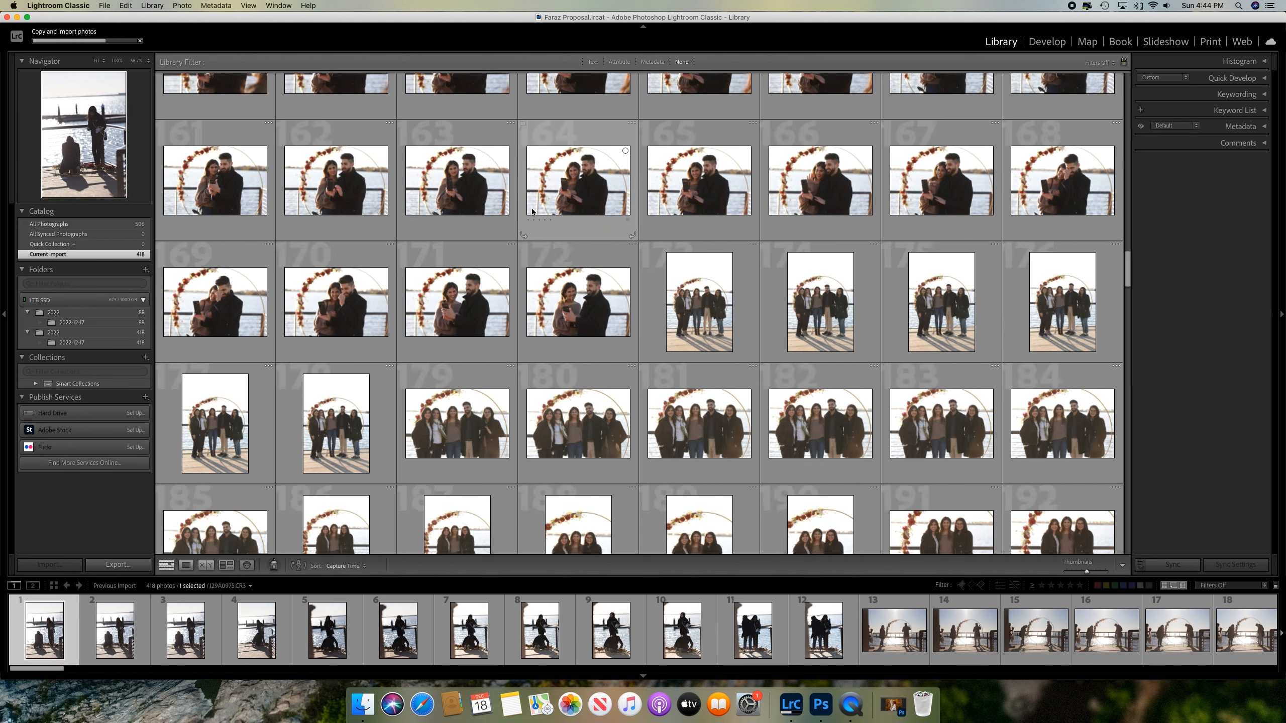
scroll(531, 214, down, 3)
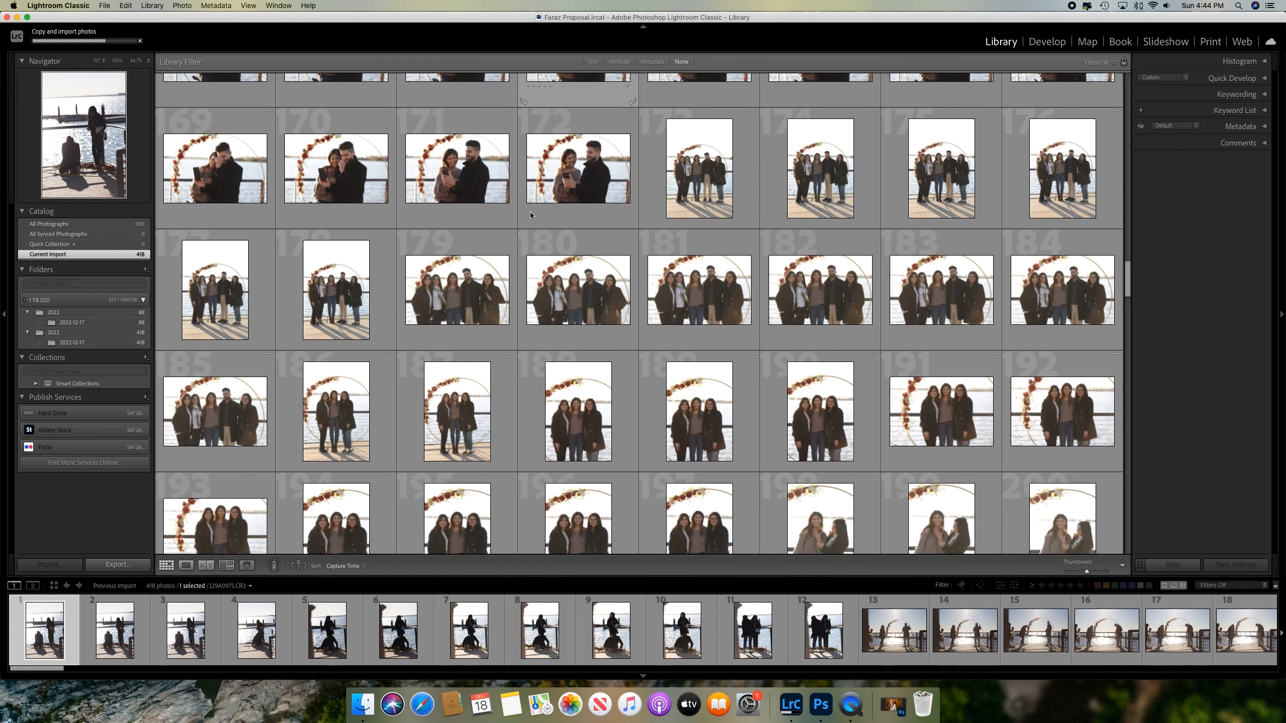
scroll(533, 215, down, 1)
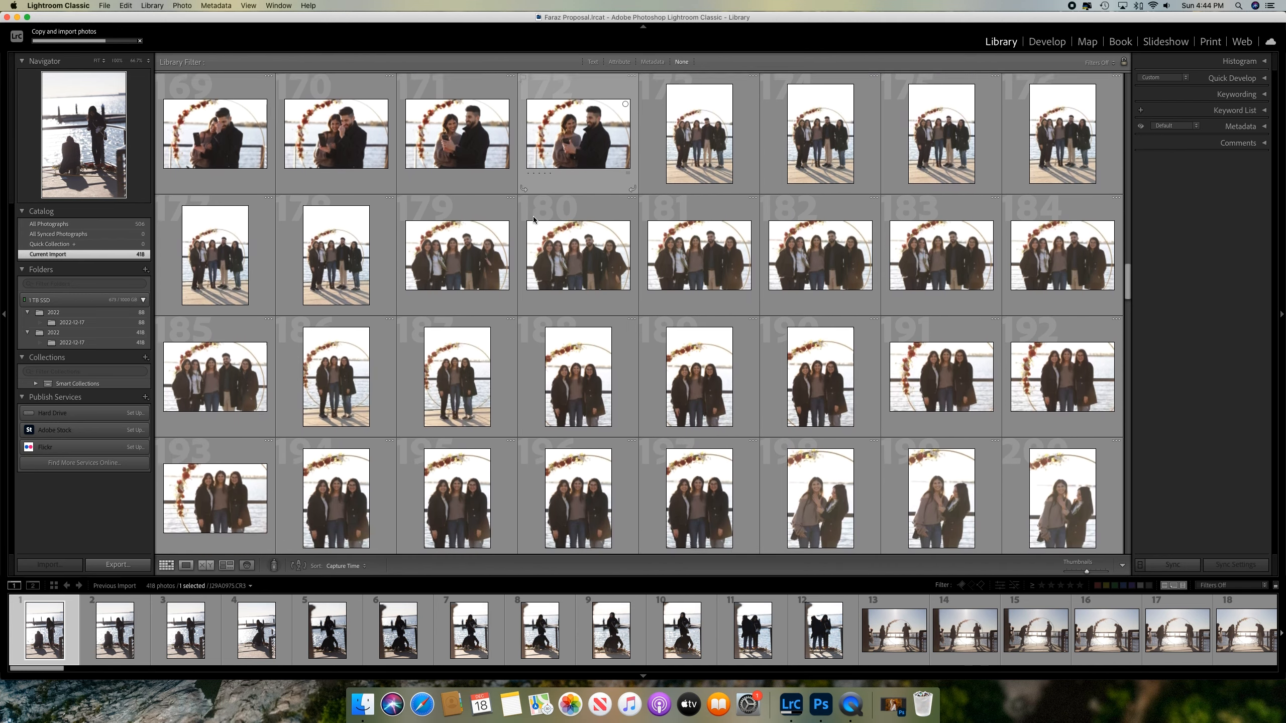
scroll(532, 216, down, 1)
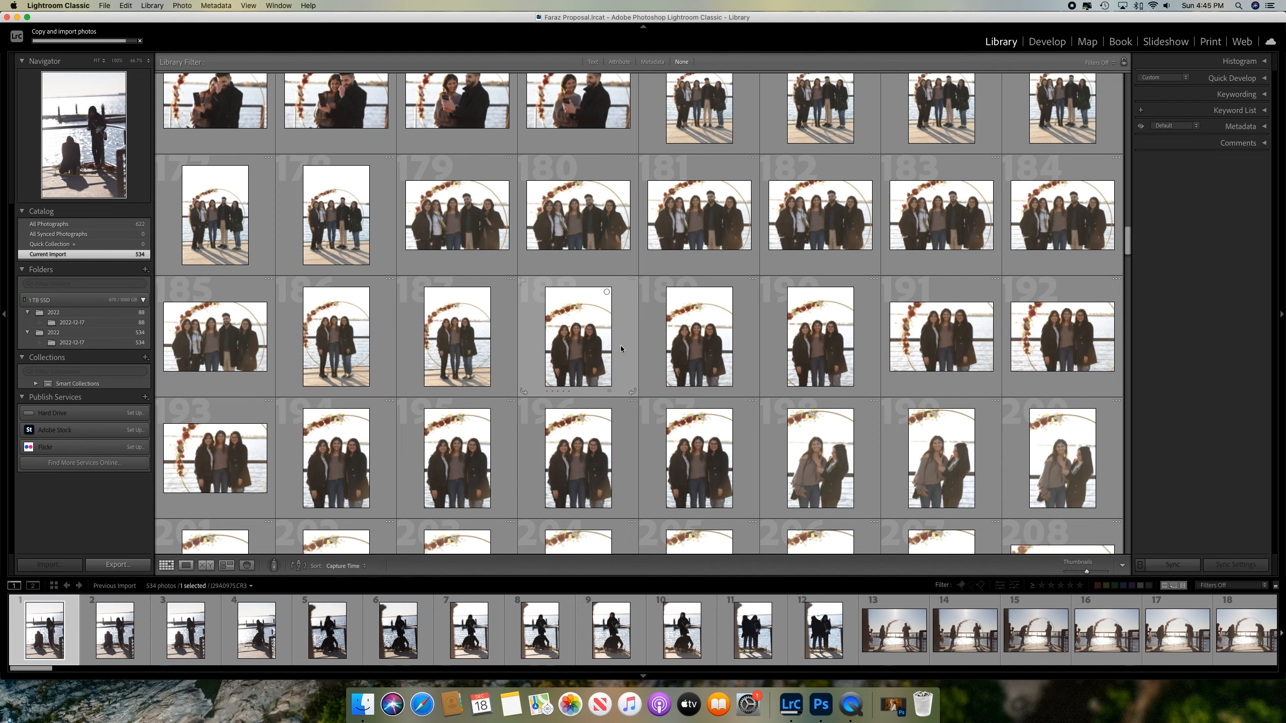
scroll(621, 348, down, 15)
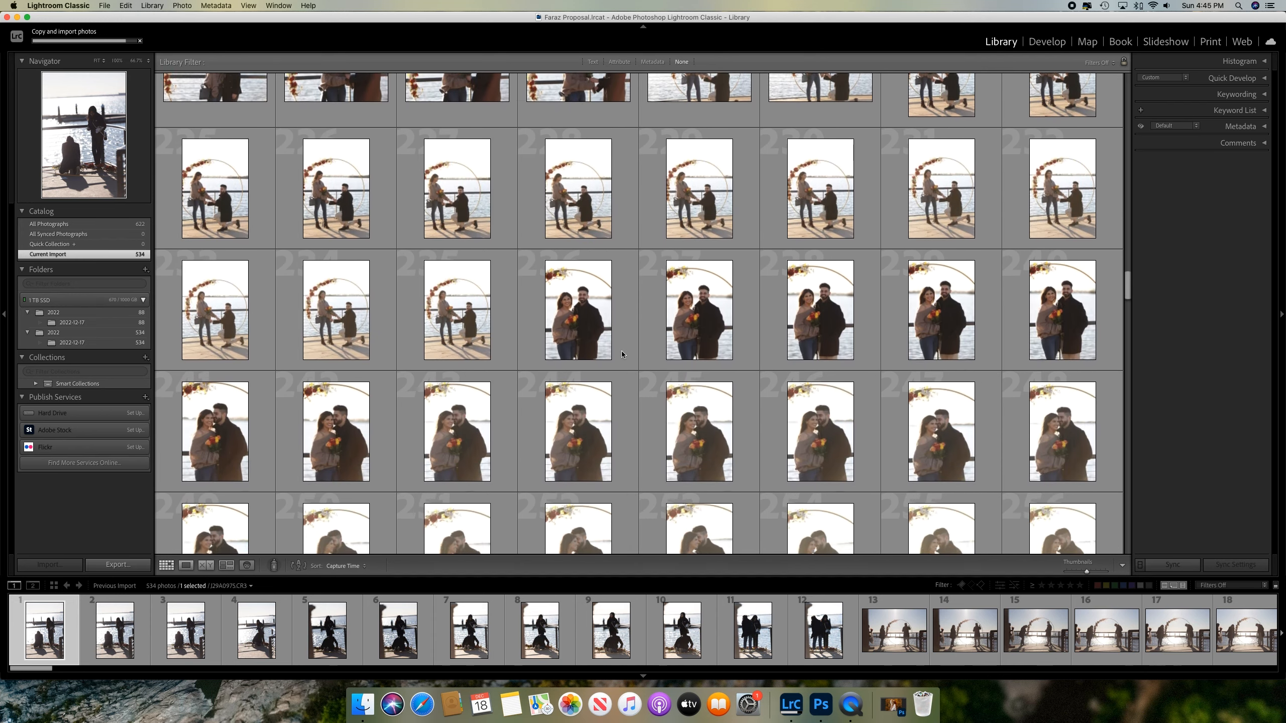
scroll(621, 351, down, 10)
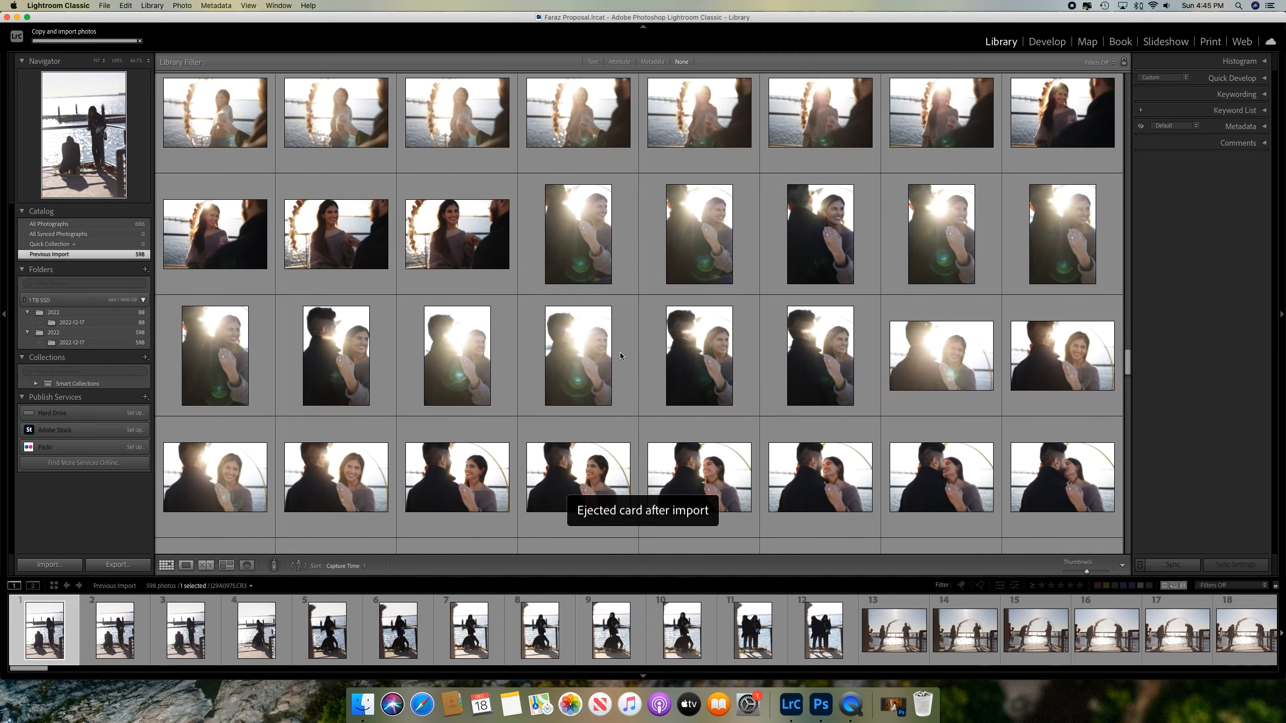
scroll(620, 352, down, 10)
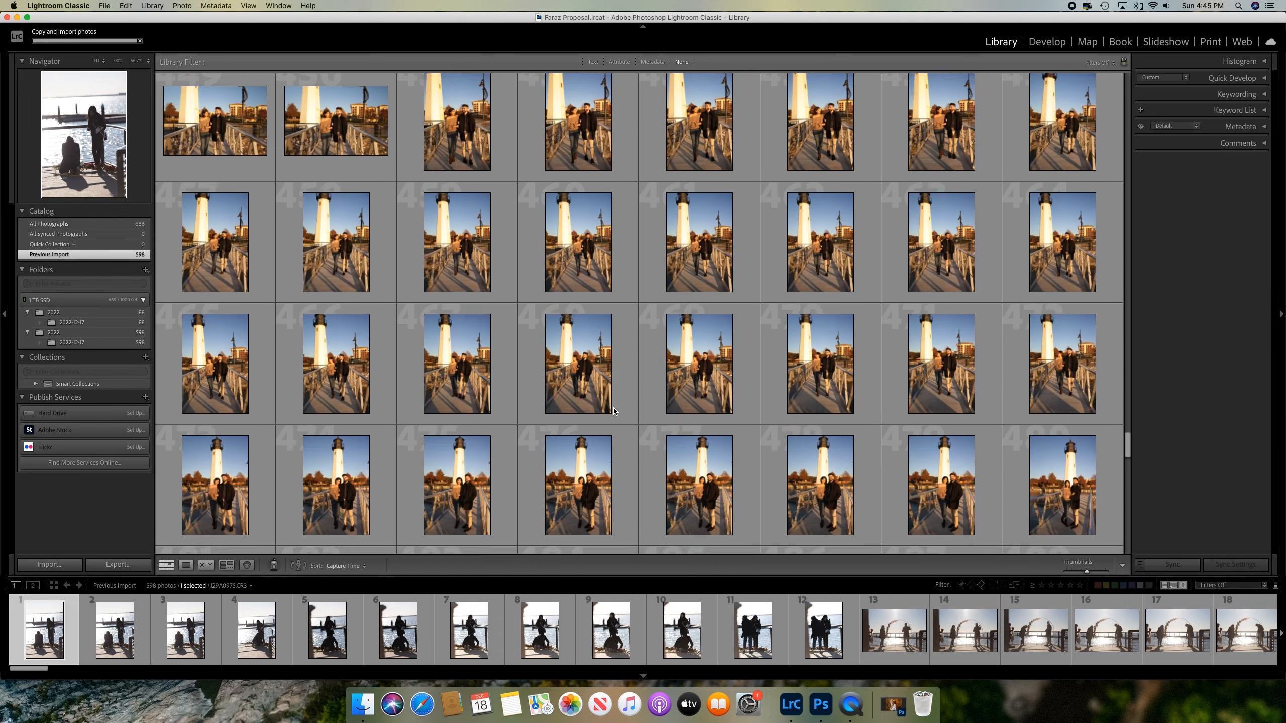
scroll(615, 406, down, 10)
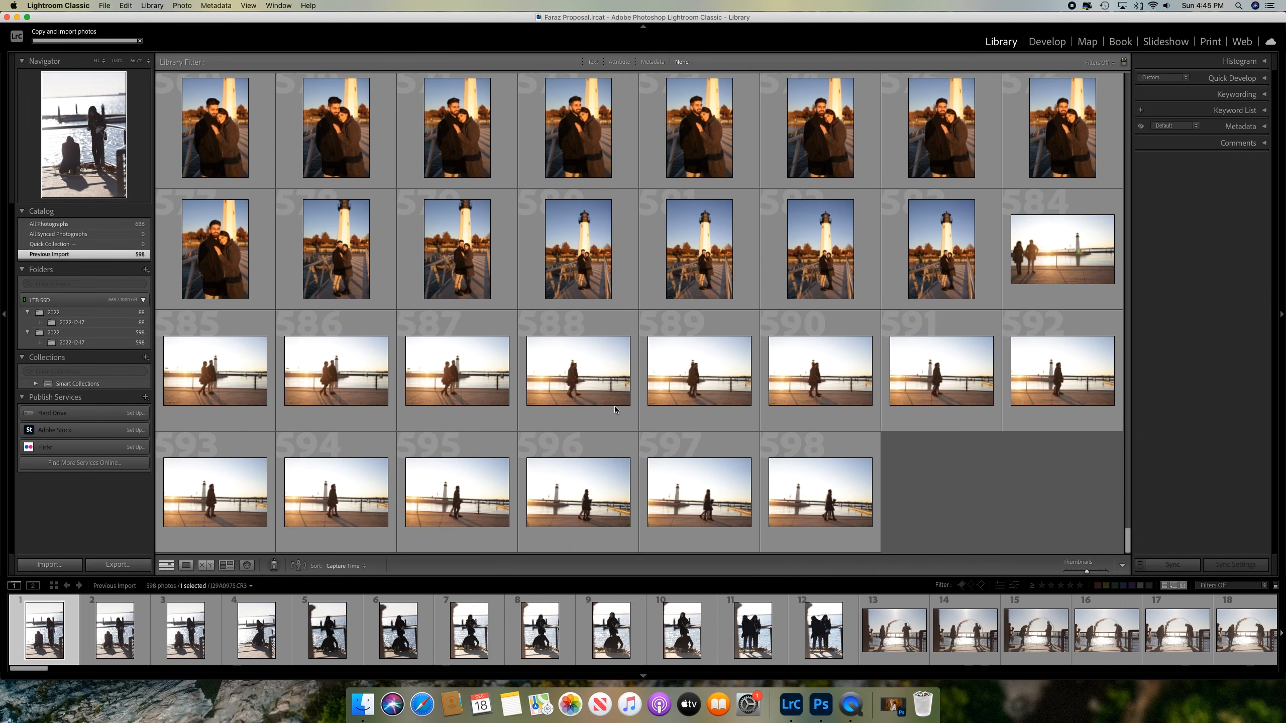
scroll(615, 407, up, 20)
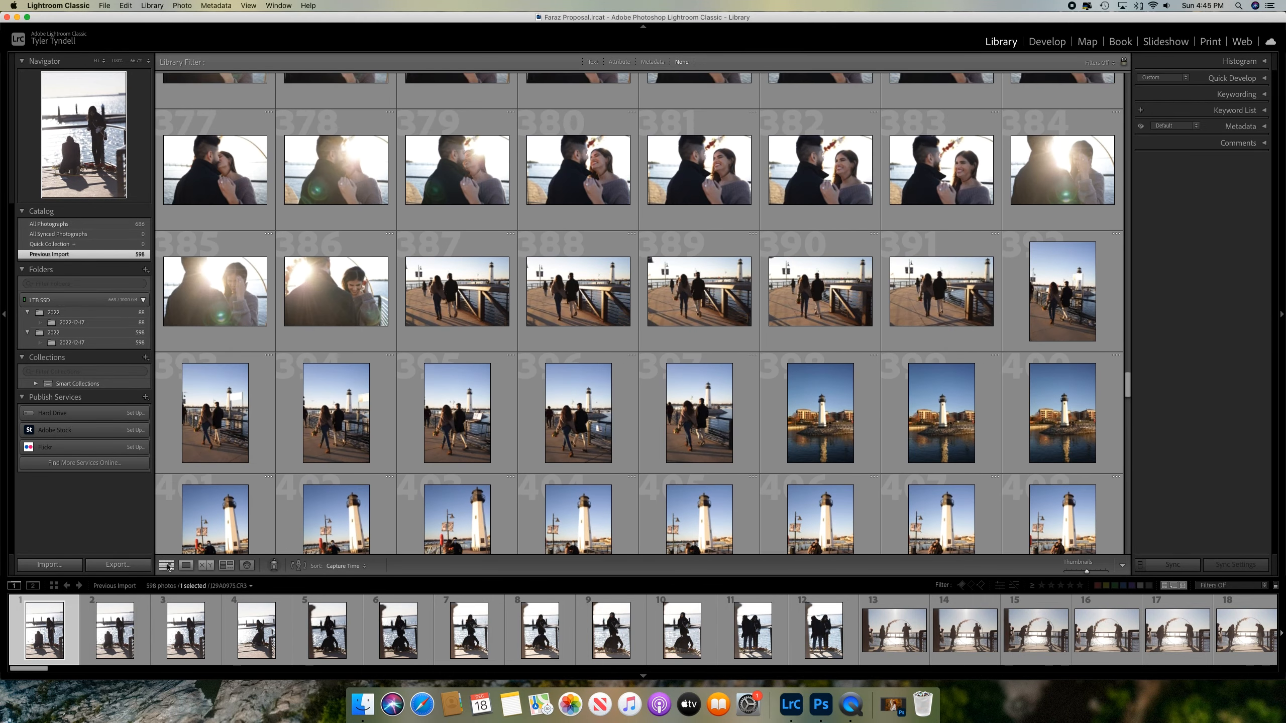
Show all photographs in the catalog with smaller grid thumbnails and display the metadata filter columns
drag(1087, 571, 1064, 574)
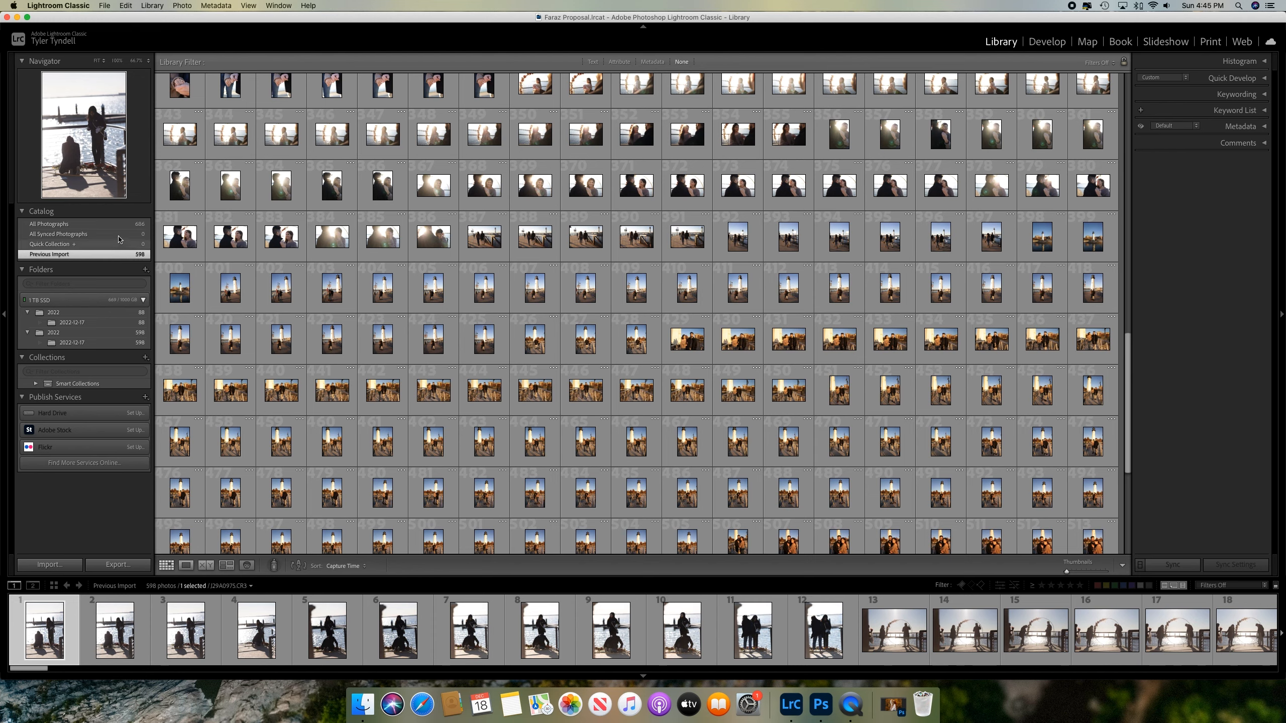
click(123, 225)
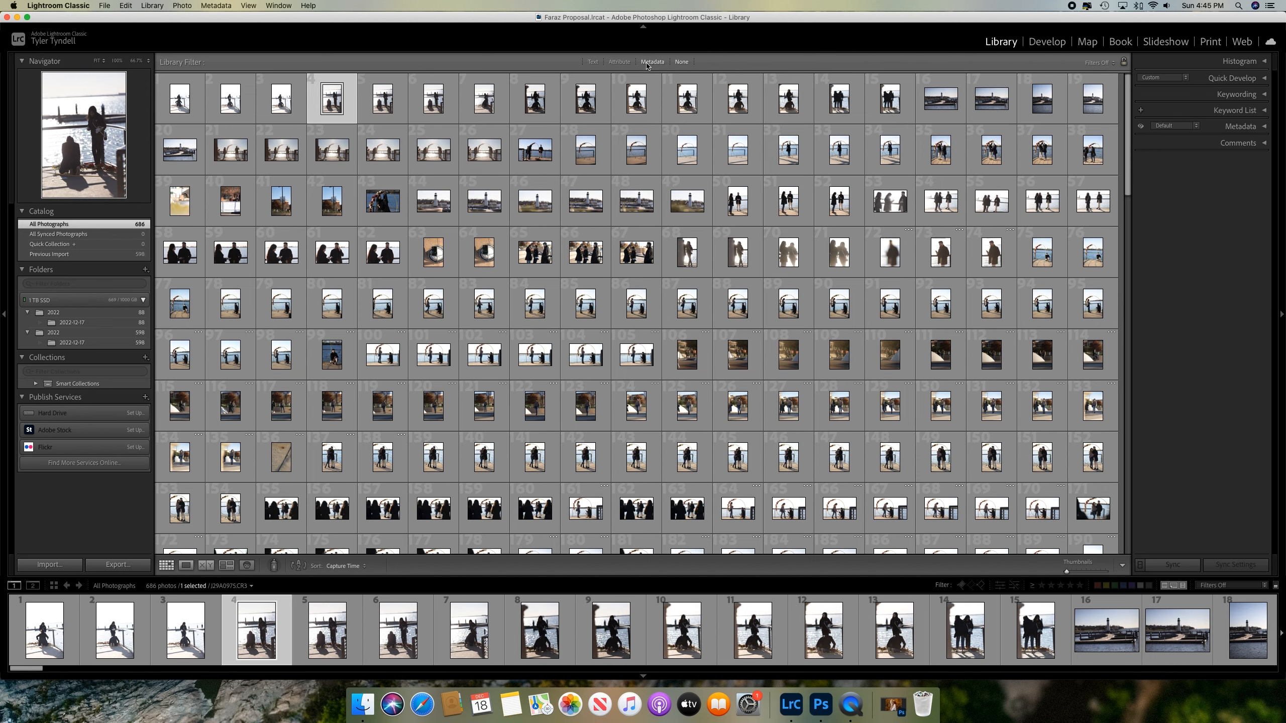
key(super+l)
click(651, 62)
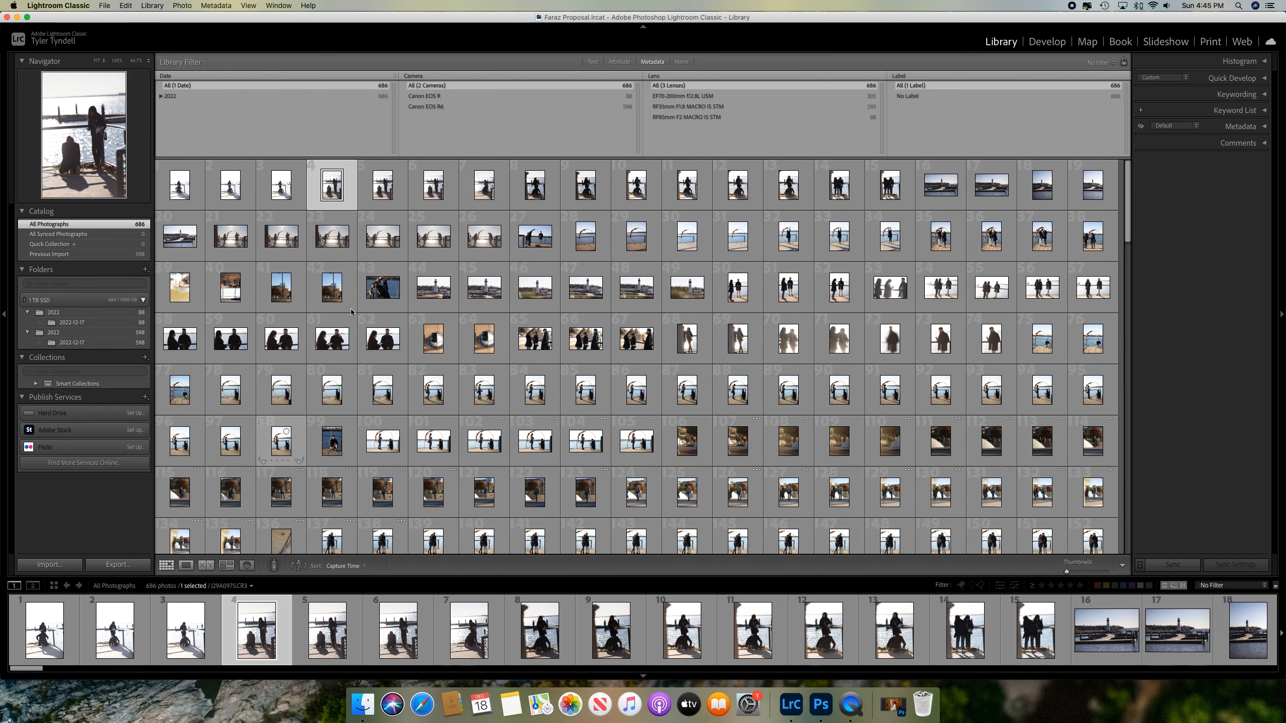
Filter the photos by Canon EOS R, then by Canon EOS R6 and its EF70-200mm f/2.8L USM and RF35mm F1.8 MACRO IS STM lenses in turn
click(509, 96)
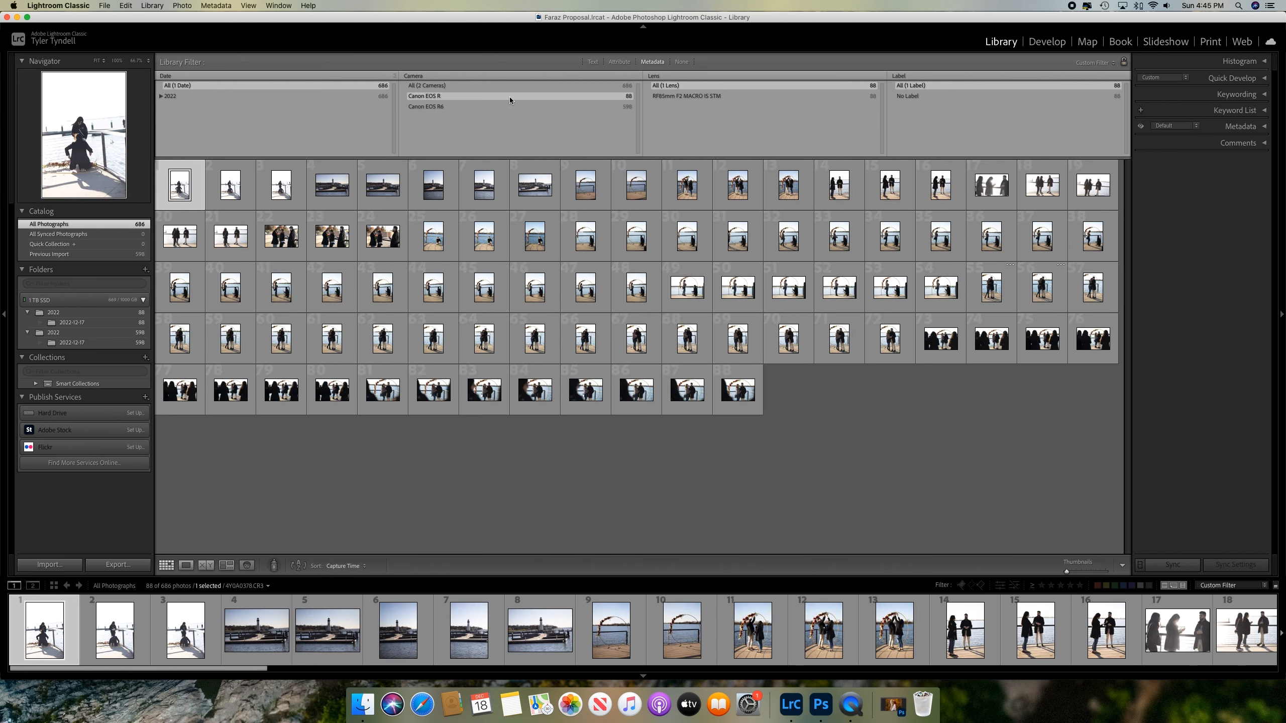
click(509, 107)
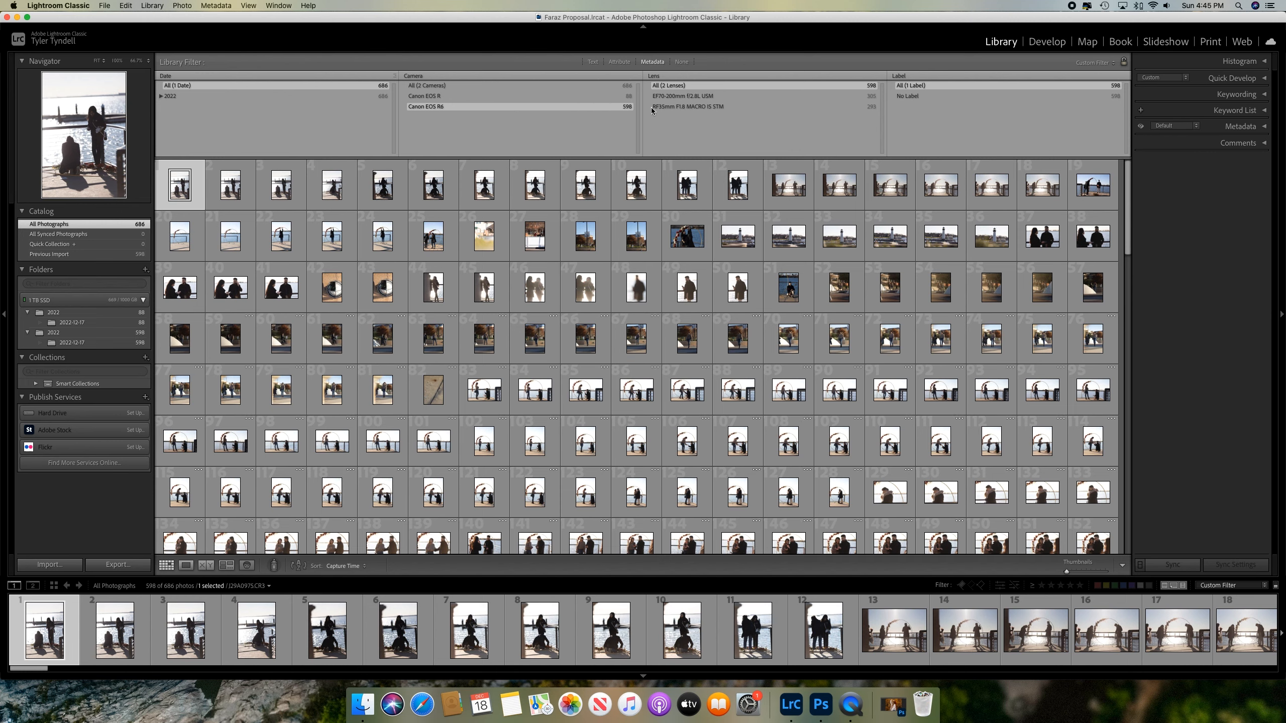
click(703, 96)
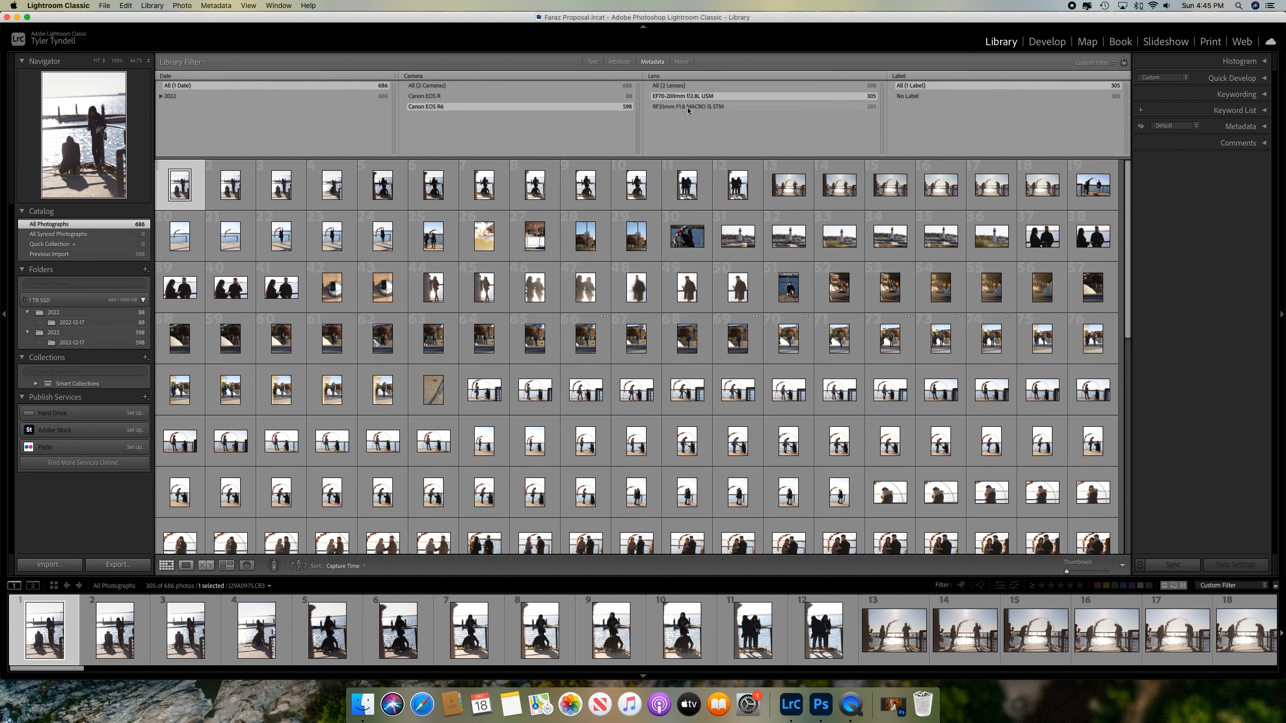
click(688, 107)
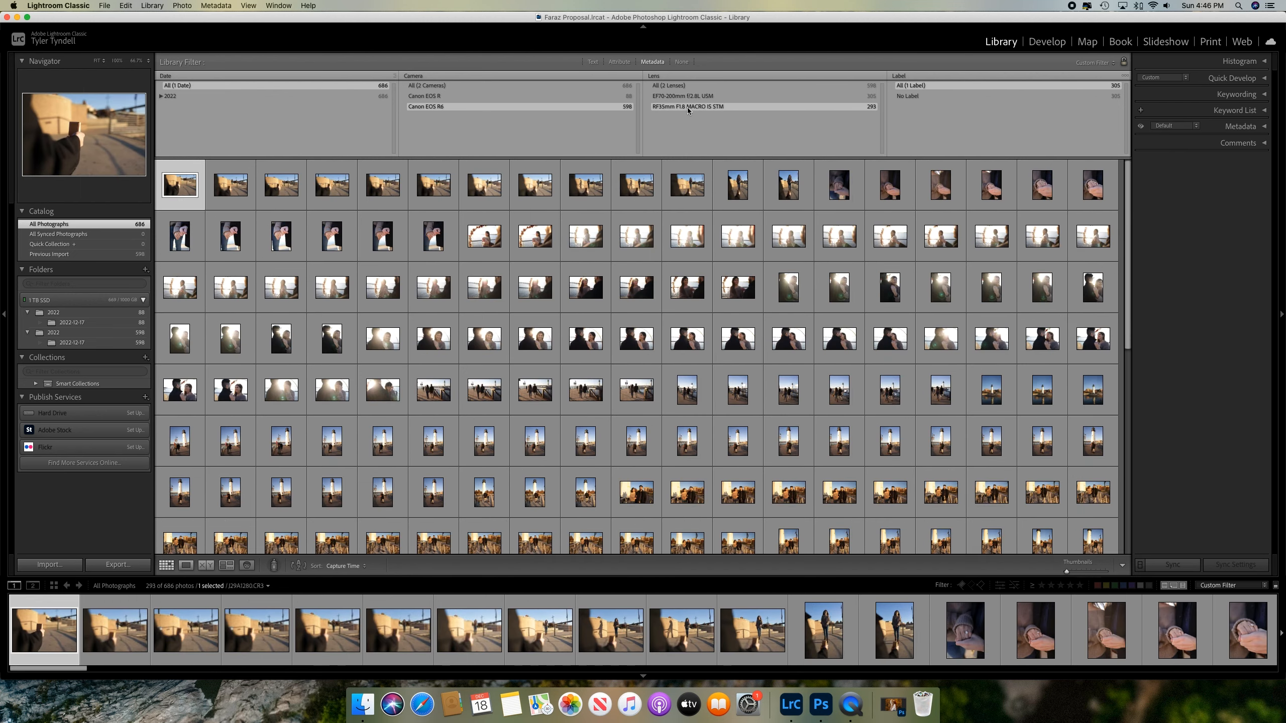
click(692, 98)
click(693, 107)
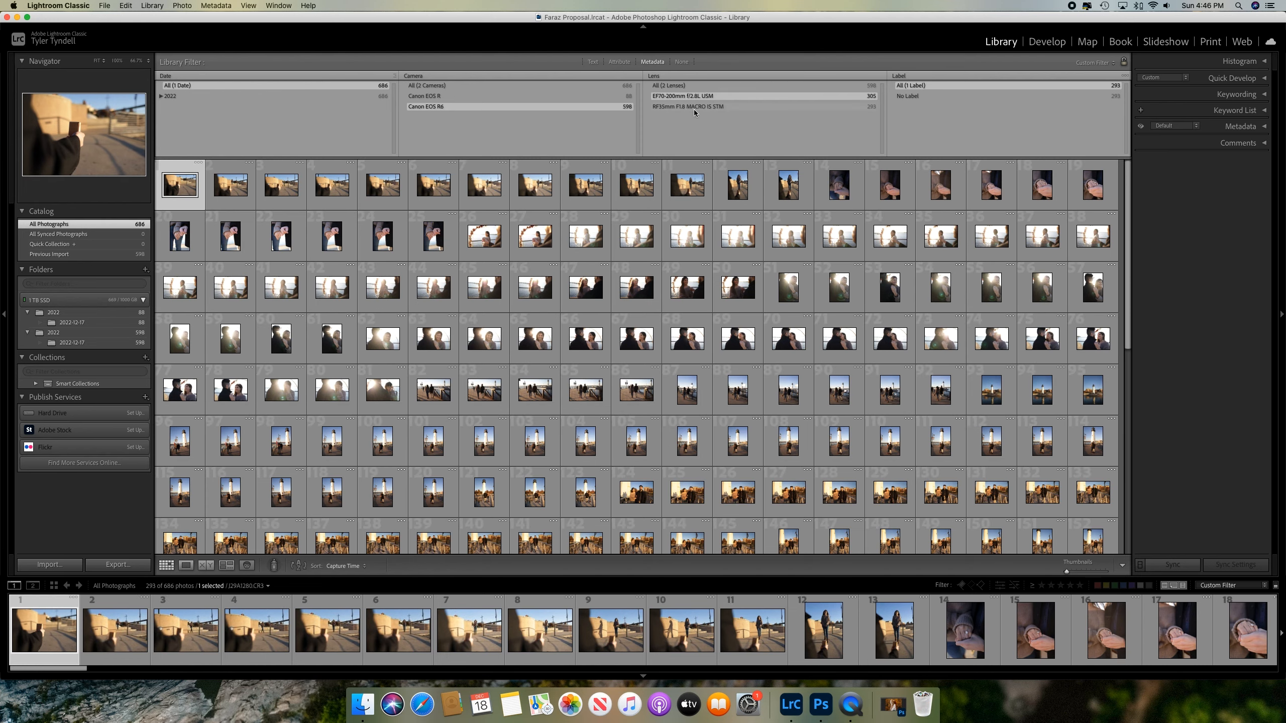
click(699, 98)
click(697, 107)
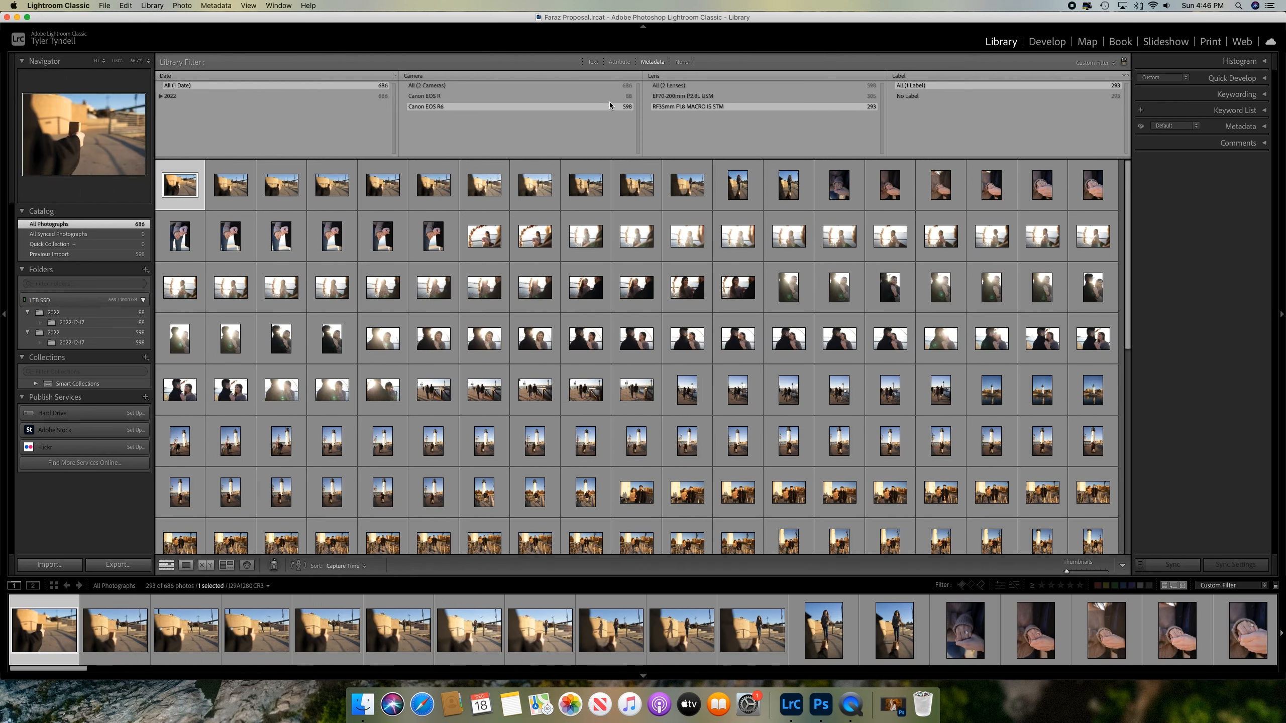
Switch the camera filter between Canon EOS R and Canon EOS R6, then reset it to all cameras
click(612, 97)
click(610, 105)
click(610, 95)
click(614, 86)
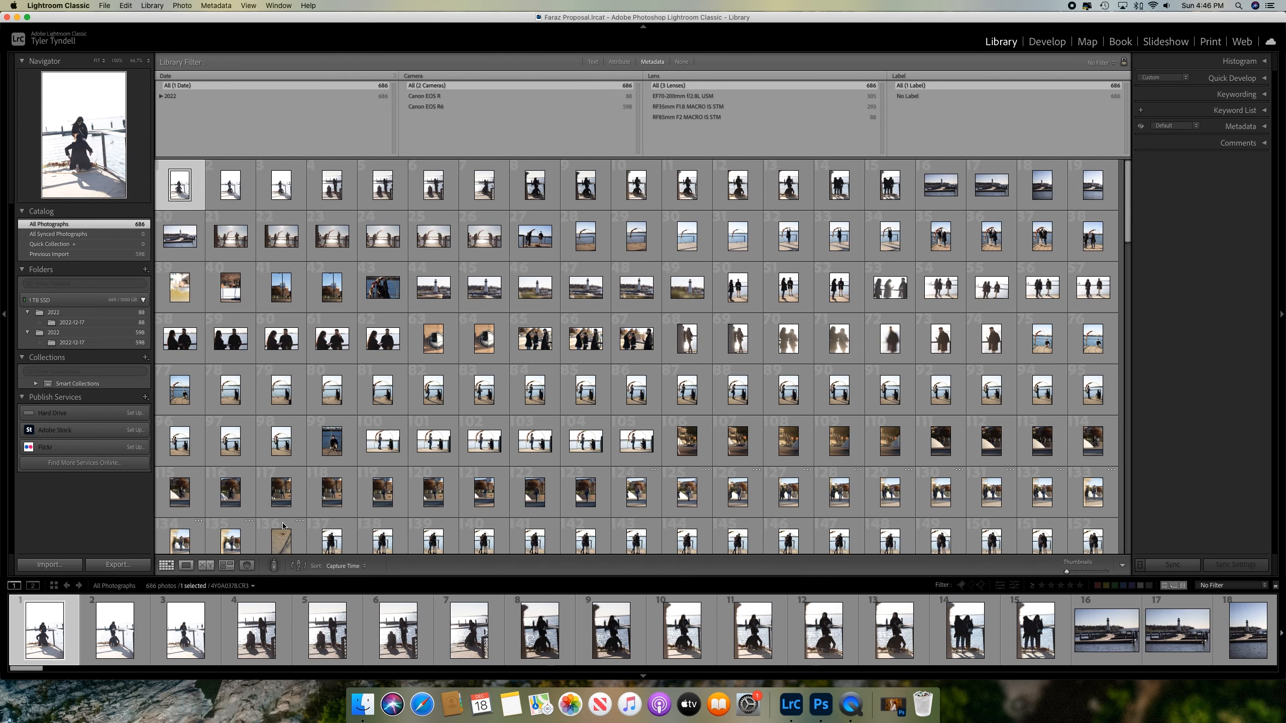